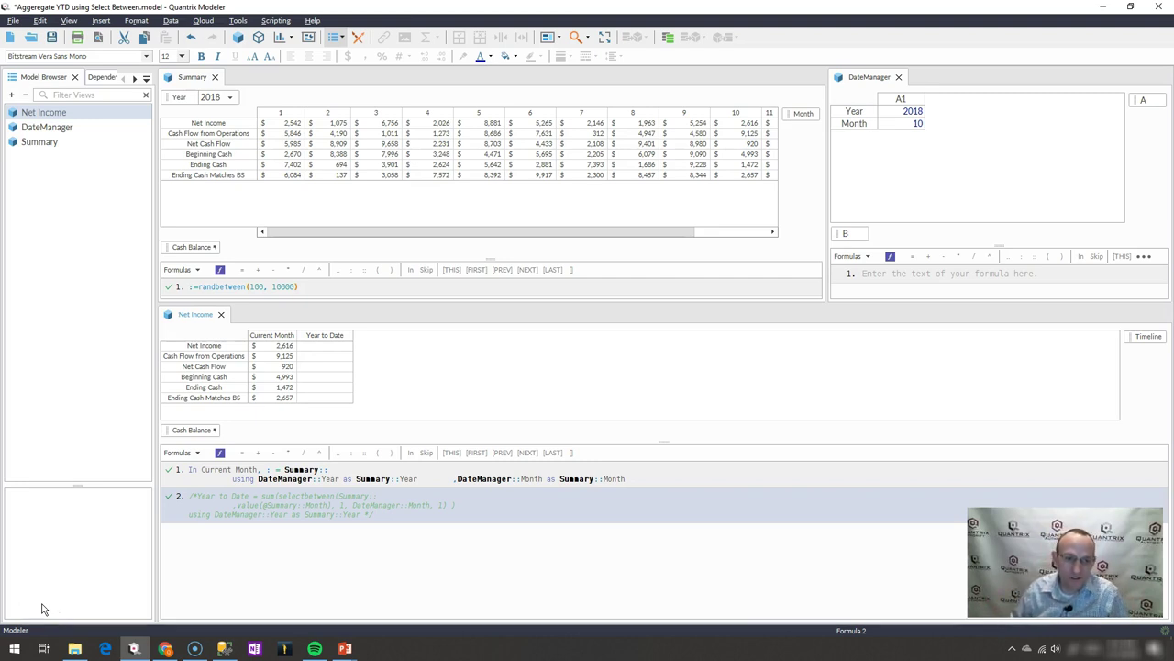
Step: Examine the empty Year to Date column, the DateManager month and the Summary values for months 1 to 10
{"action": "left_click", "coordinate": [320, 338]}
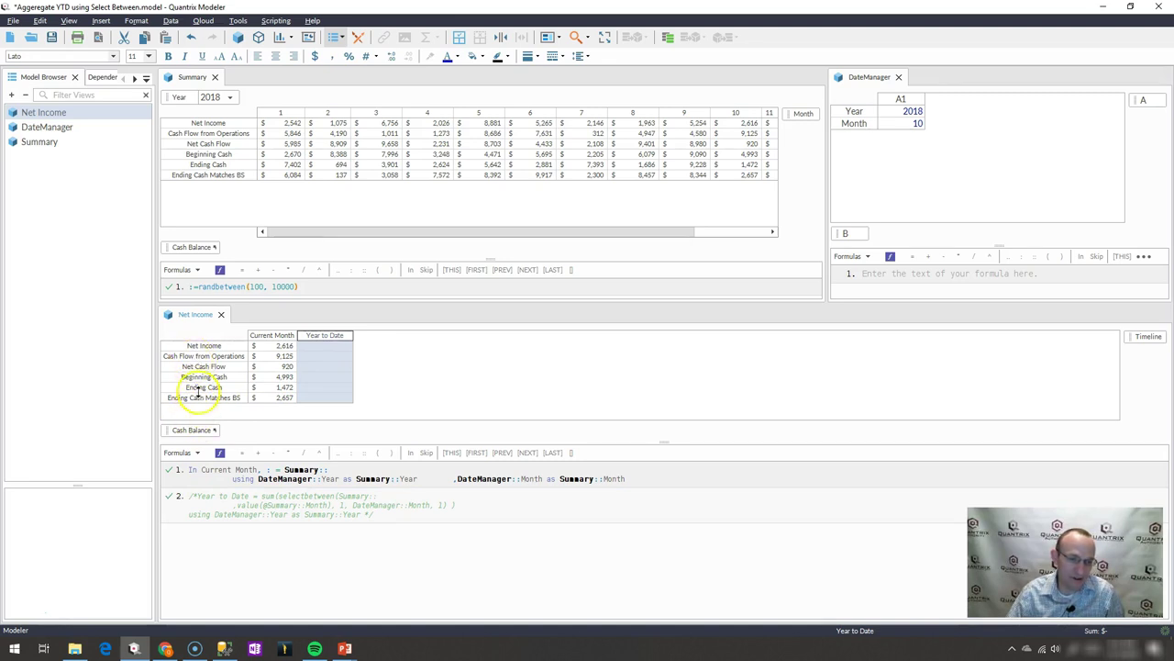
{"action": "left_click", "coordinate": [892, 126]}
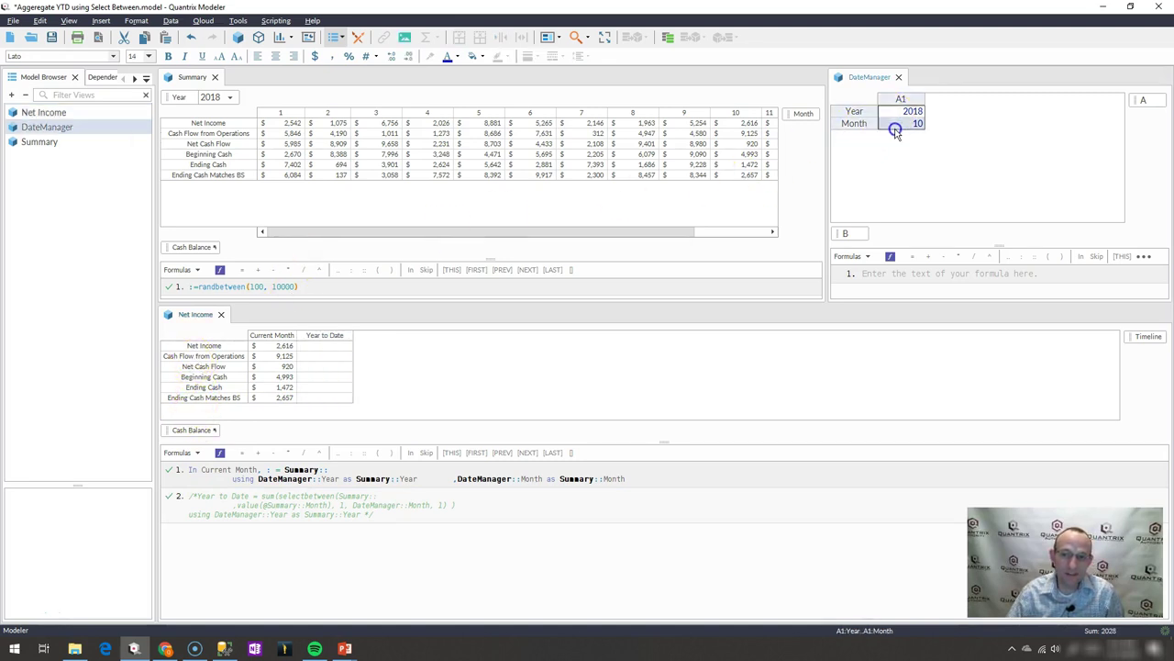
{"action": "left_click", "coordinate": [897, 125]}
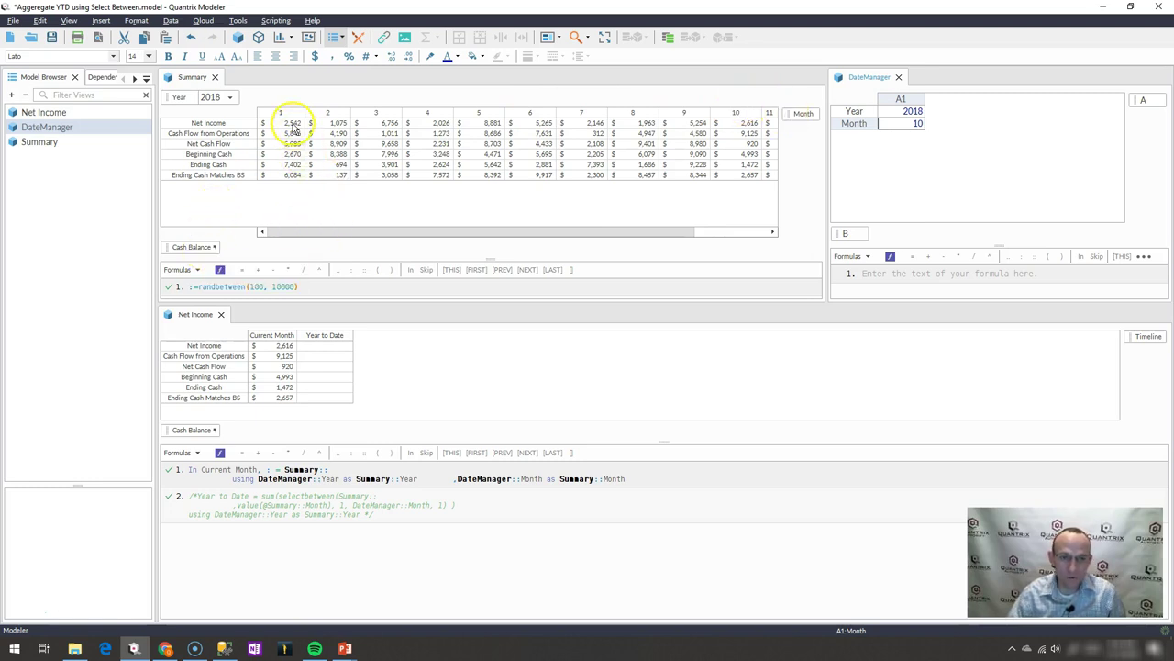
{"action": "left_click_drag", "start_coordinate": [293, 124], "coordinate": [712, 178]}
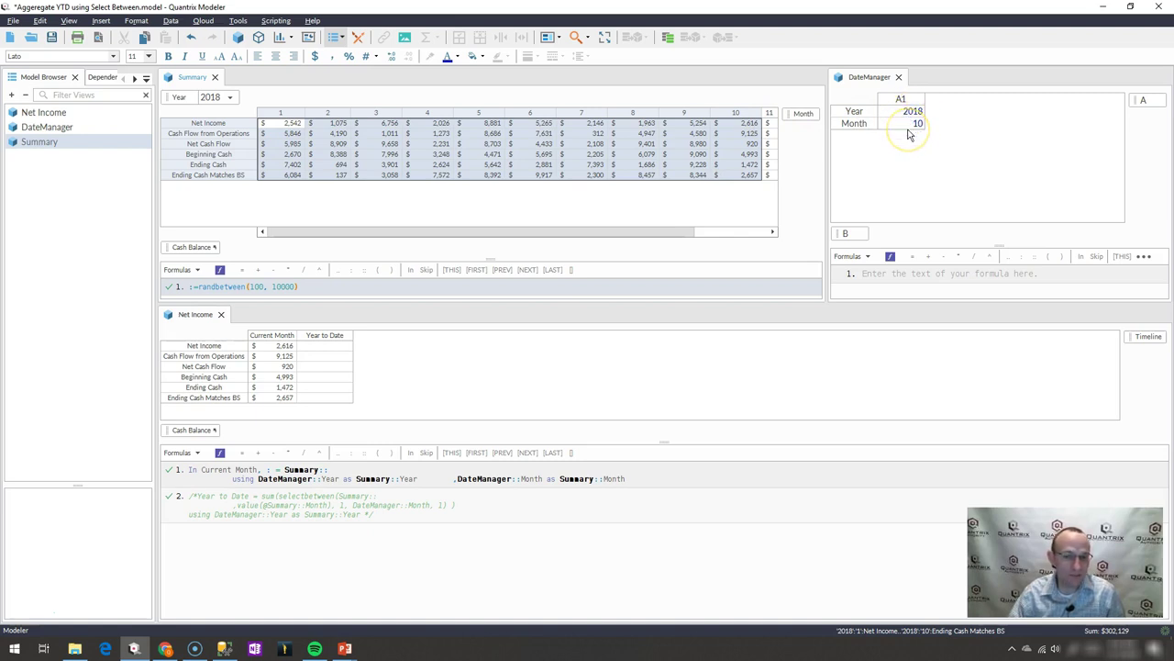
{"action": "left_click", "coordinate": [334, 349]}
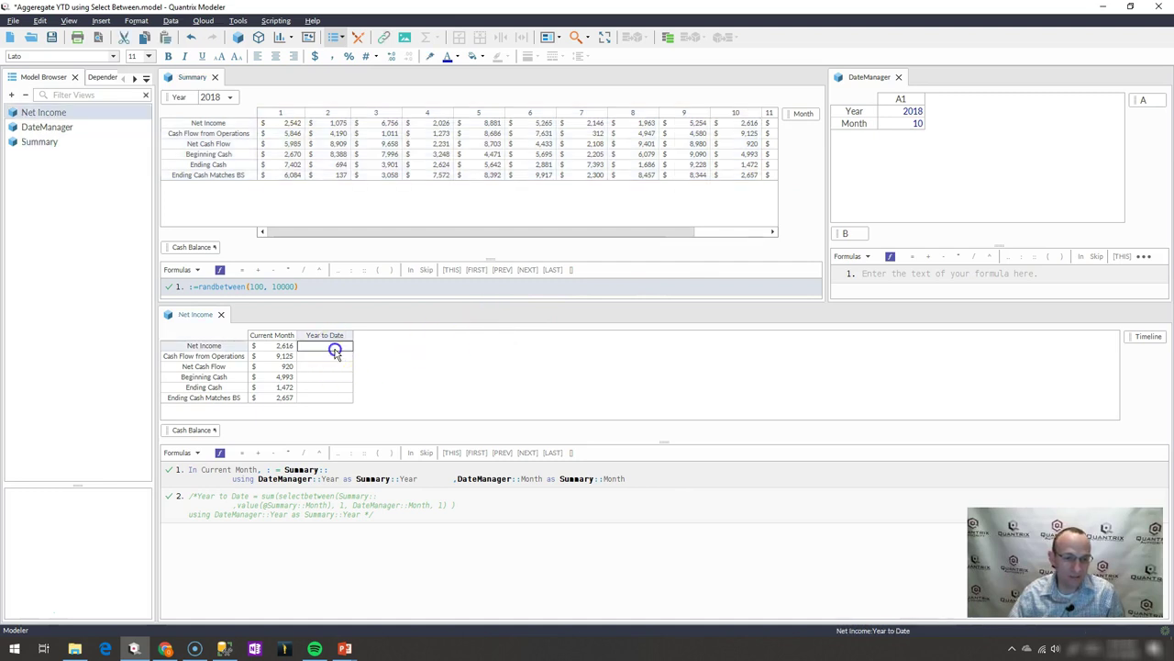
{"action": "left_click_drag", "start_coordinate": [335, 351], "coordinate": [339, 401]}
{"action": "left_click", "coordinate": [324, 337]}
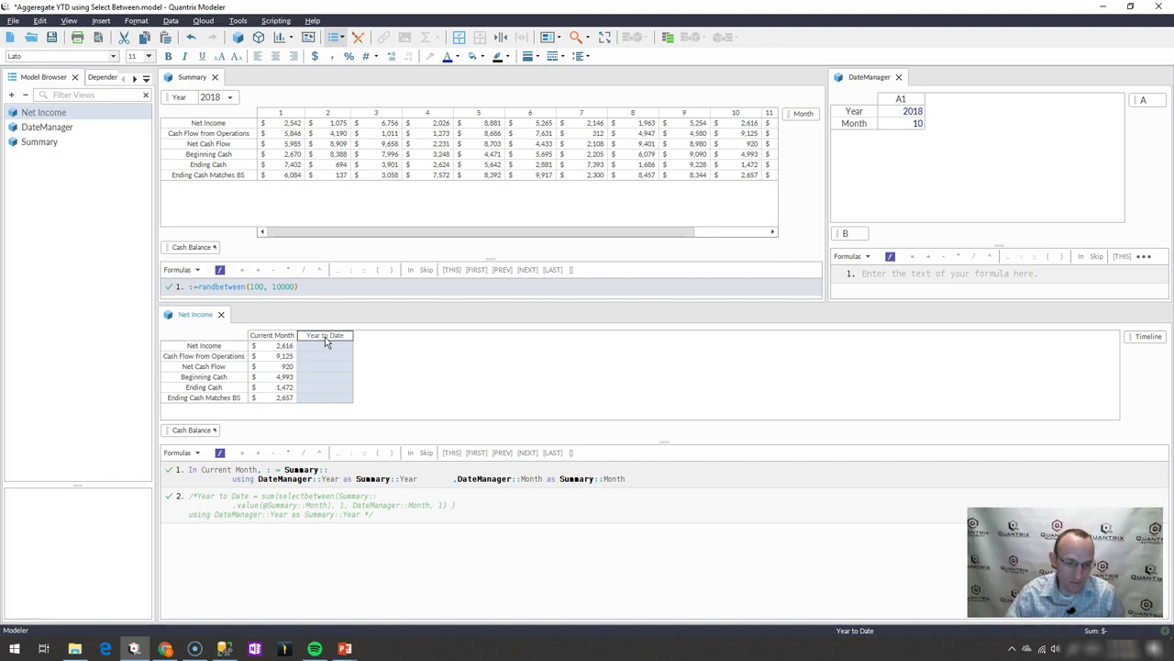
Step: Add a formula below the Current Month formula in Net Income and begin it with "Year to Date = sum(selectbetween("
{"action": "left_click", "coordinate": [335, 480]}
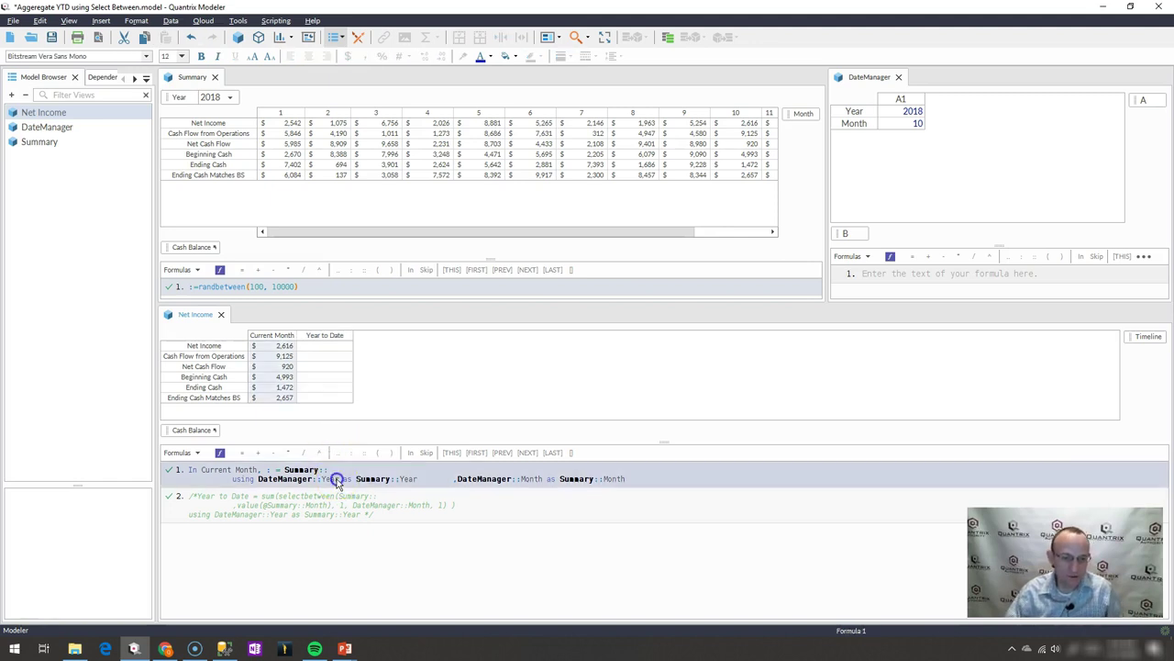
{"action": "key", "text": "Return"}
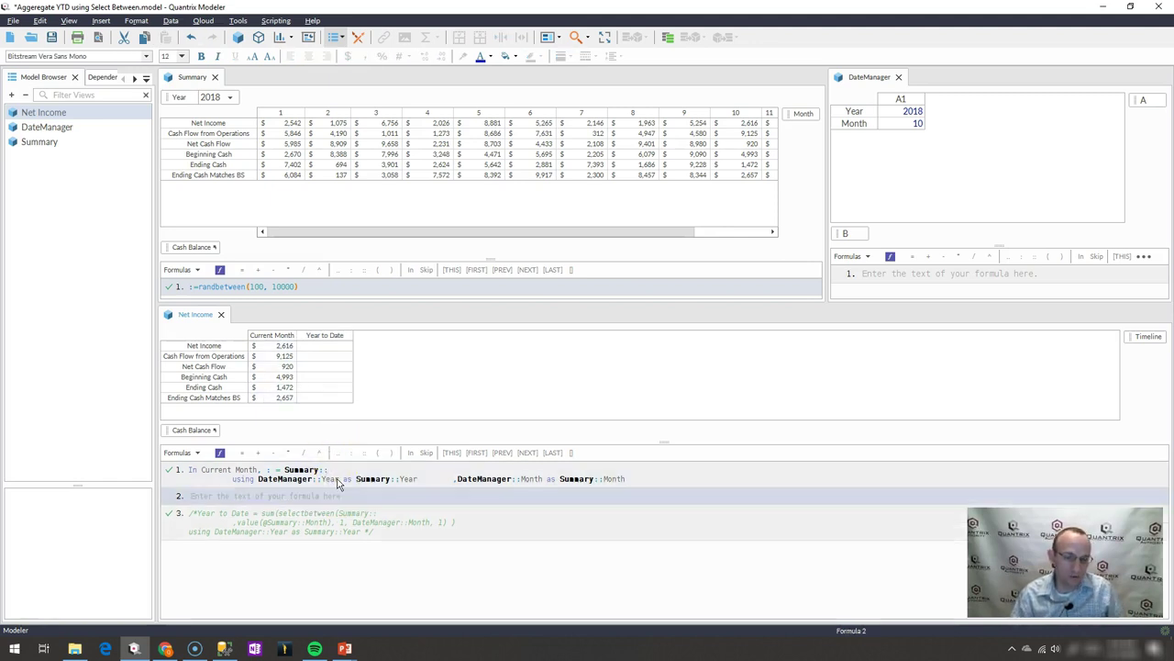
{"action": "left_click", "coordinate": [269, 496]}
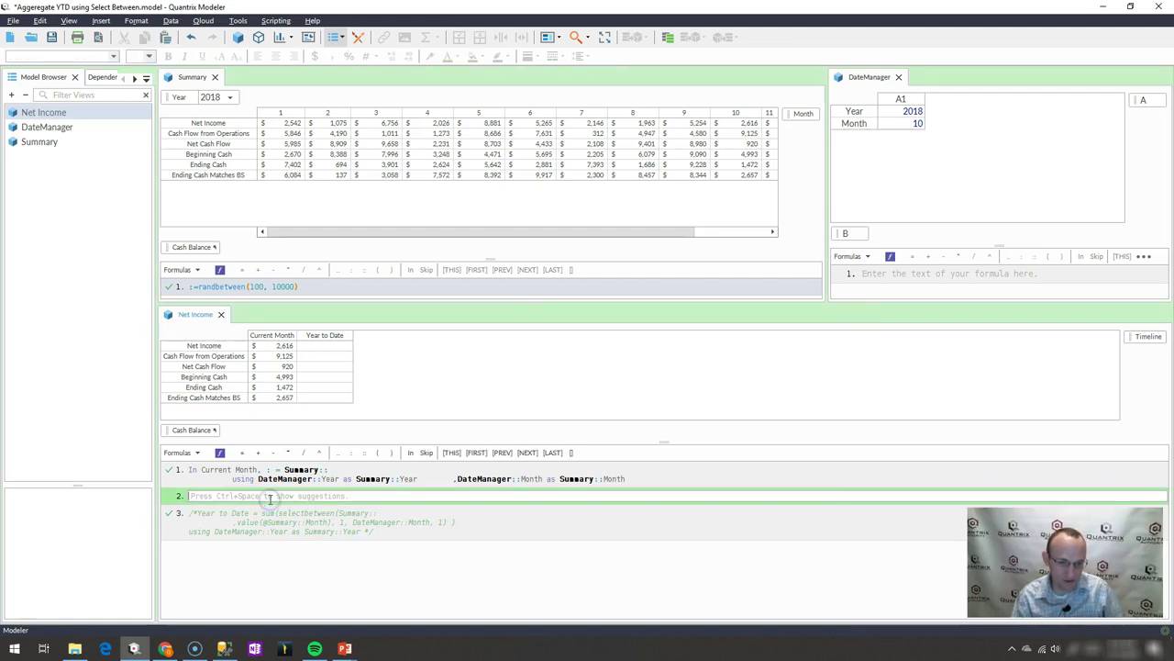
{"action": "type", "text": "Year"}
{"action": "key", "text": "Return"}
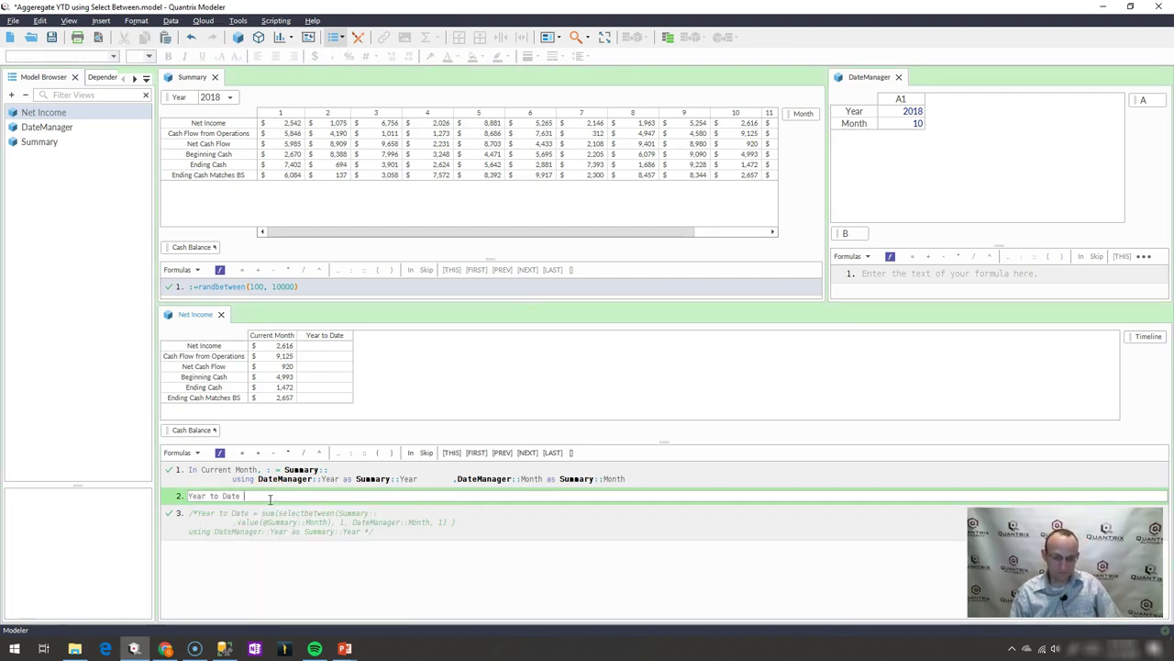
{"action": "type", "text": "= sum"}
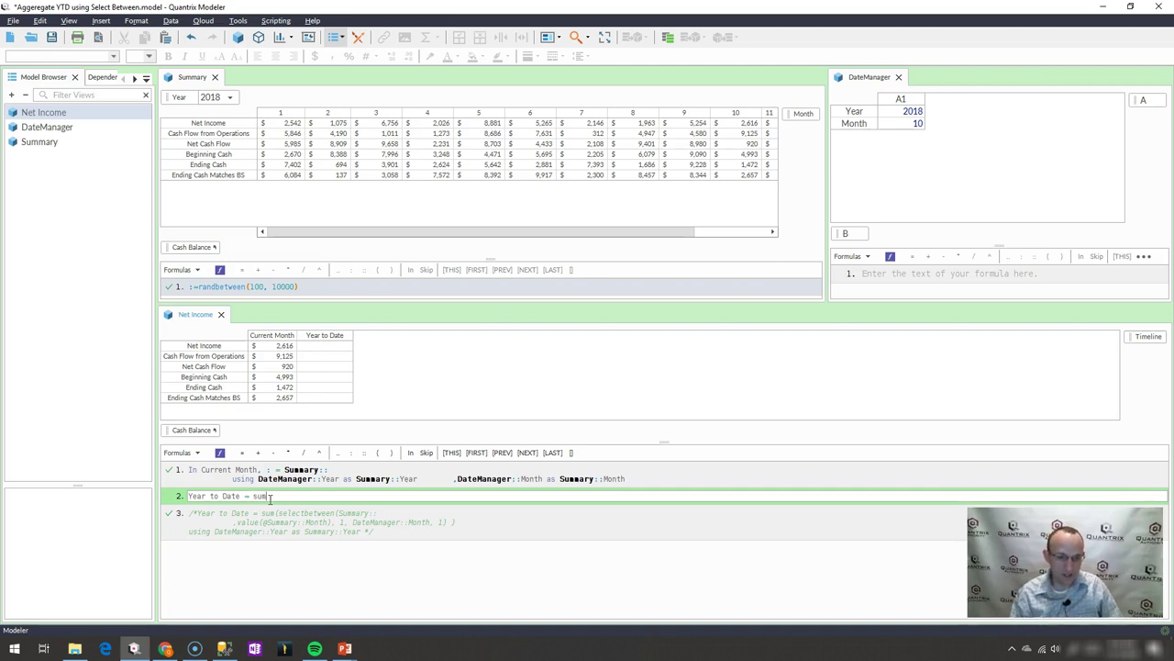
{"action": "type", "text": "(sele"}
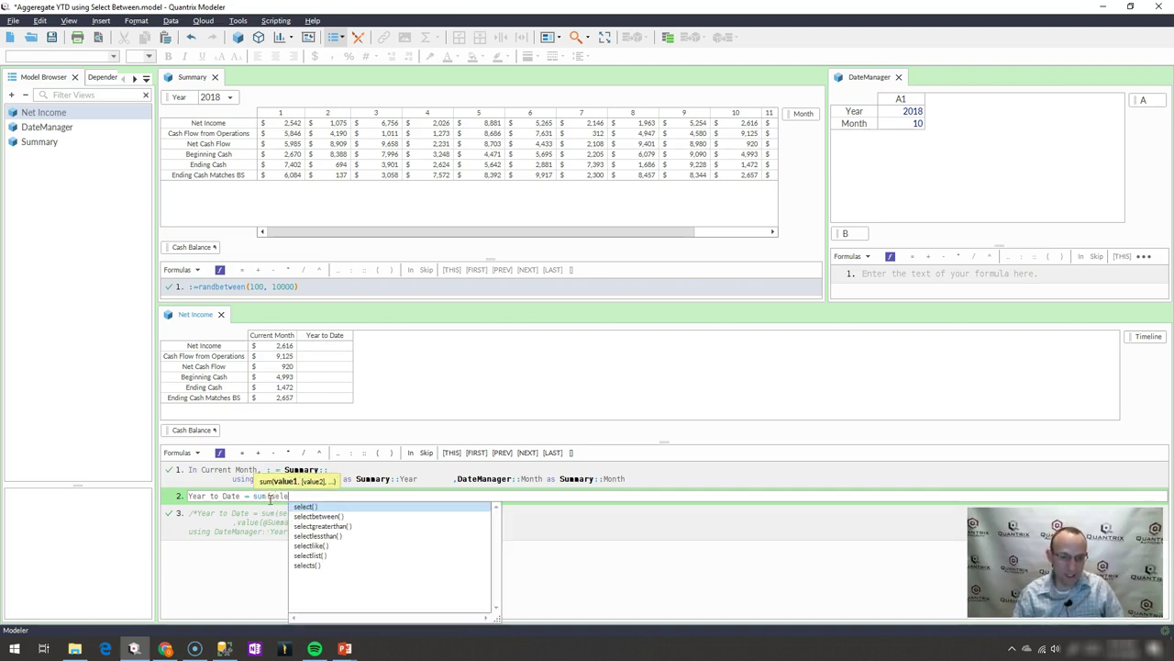
{"action": "key", "text": "Down"}
{"action": "key", "text": "Return"}
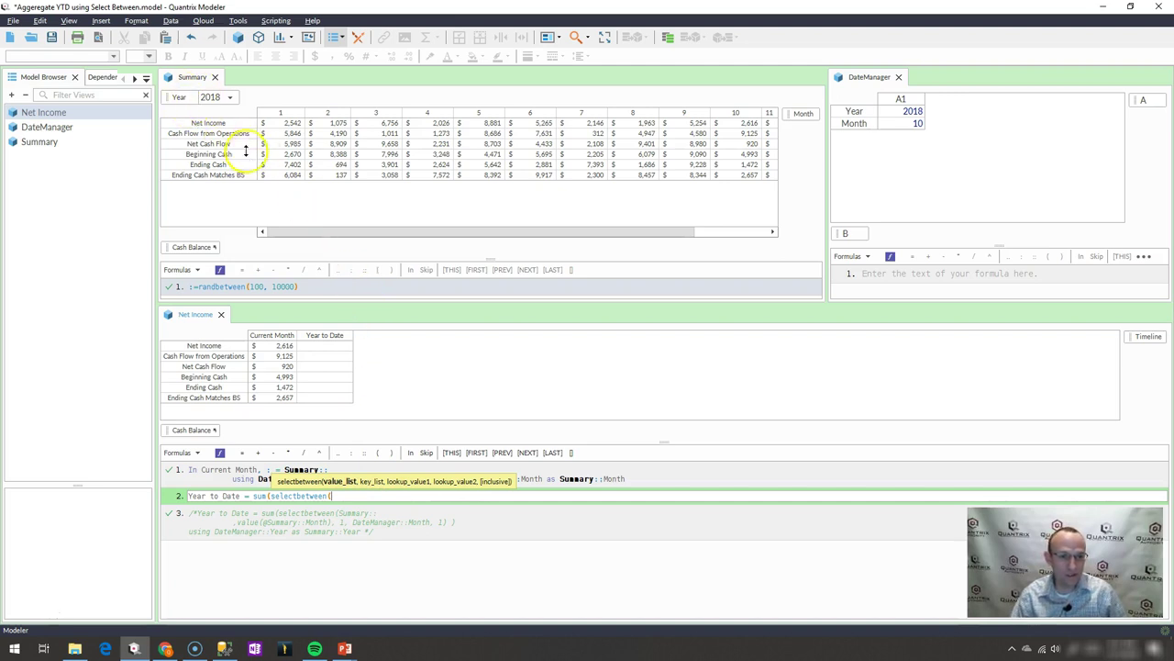
Step: Enter the Summary matrix as the value list of selectbetween and continue the formula on a new line
{"action": "type", "text": "dumm"}
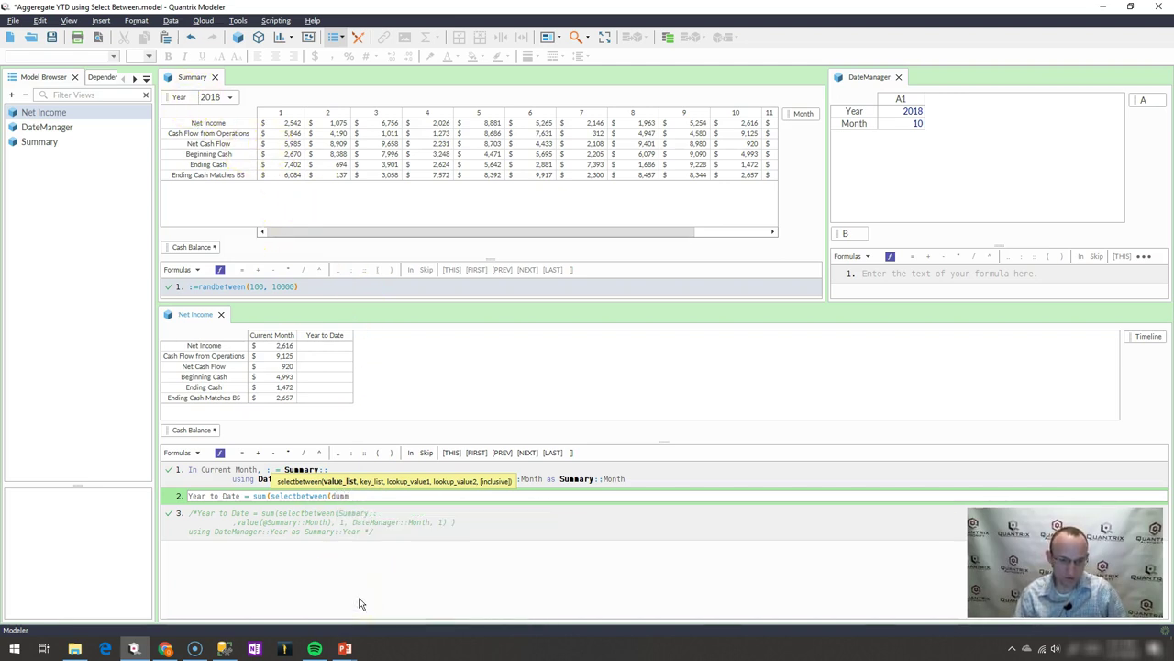
{"action": "key", "text": "BackSpace"}
{"action": "key", "text": "BackSpace"}
{"action": "key", "text": "BackSpace"}
{"action": "key", "text": "BackSpace"}
{"action": "type", "text": "summ"}
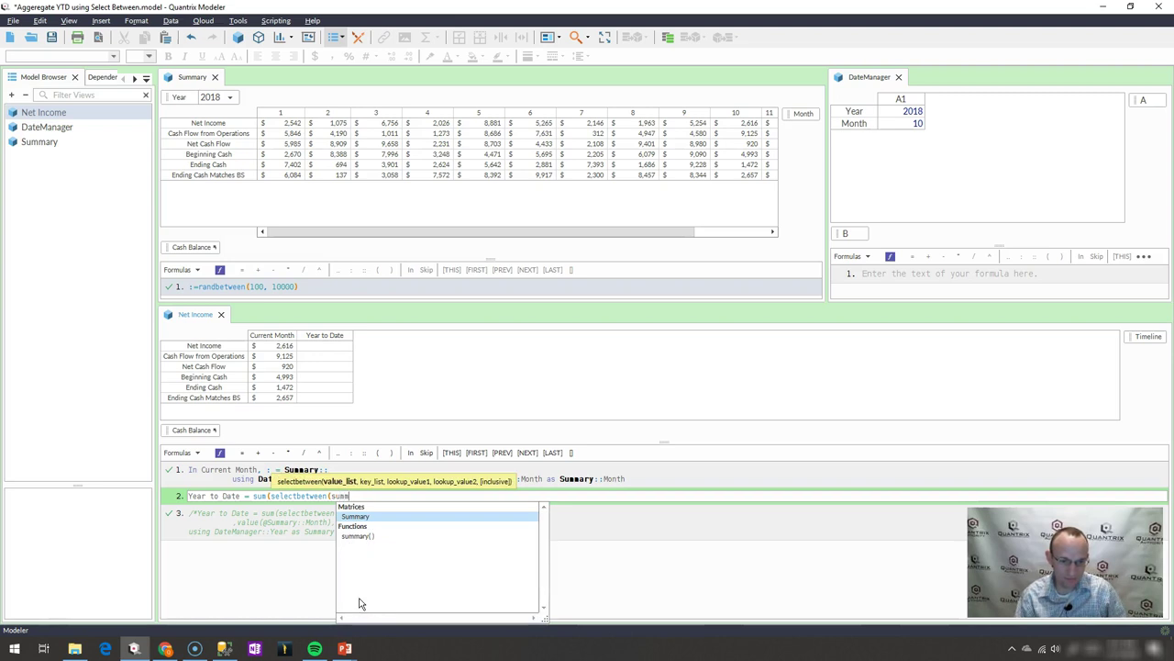
{"action": "key", "text": "Return"}
{"action": "key", "text": "Return"}
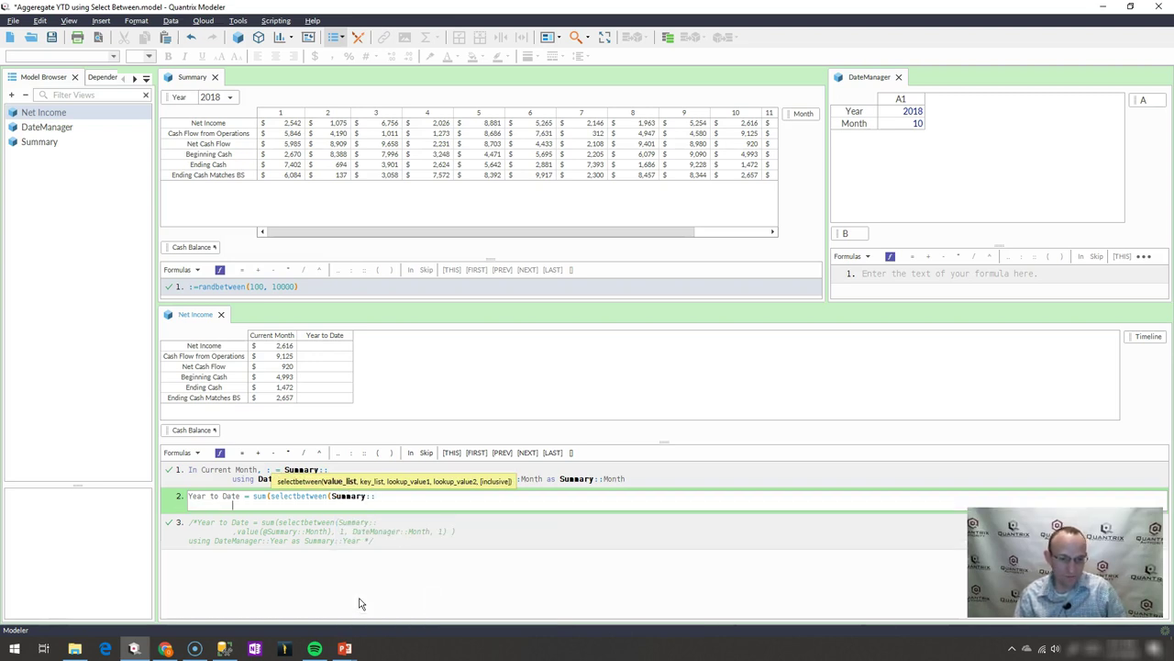
{"action": "type", "text": ","}
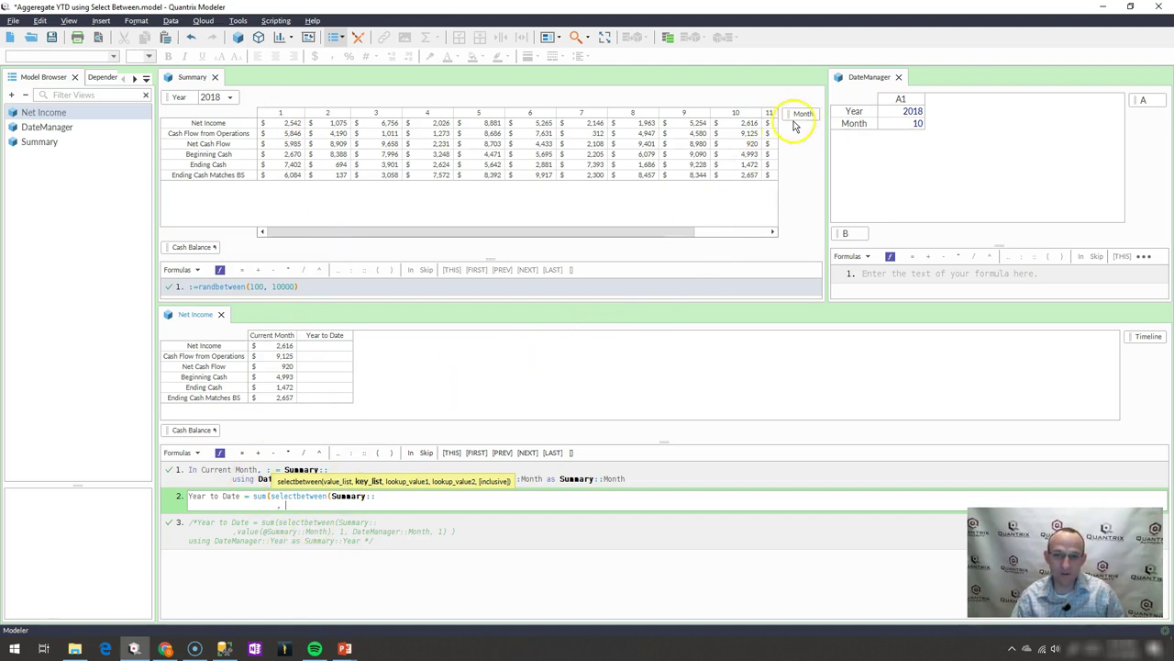
{"action": "type", "text": "value(@"}
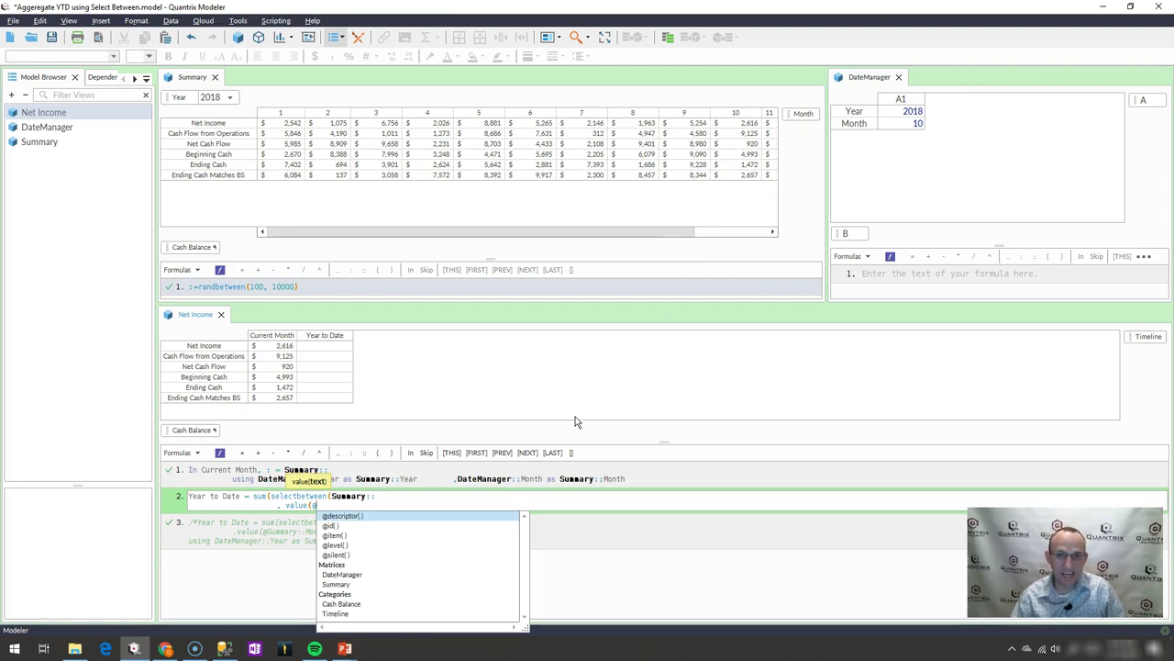
{"action": "left_click", "coordinate": [804, 115]}
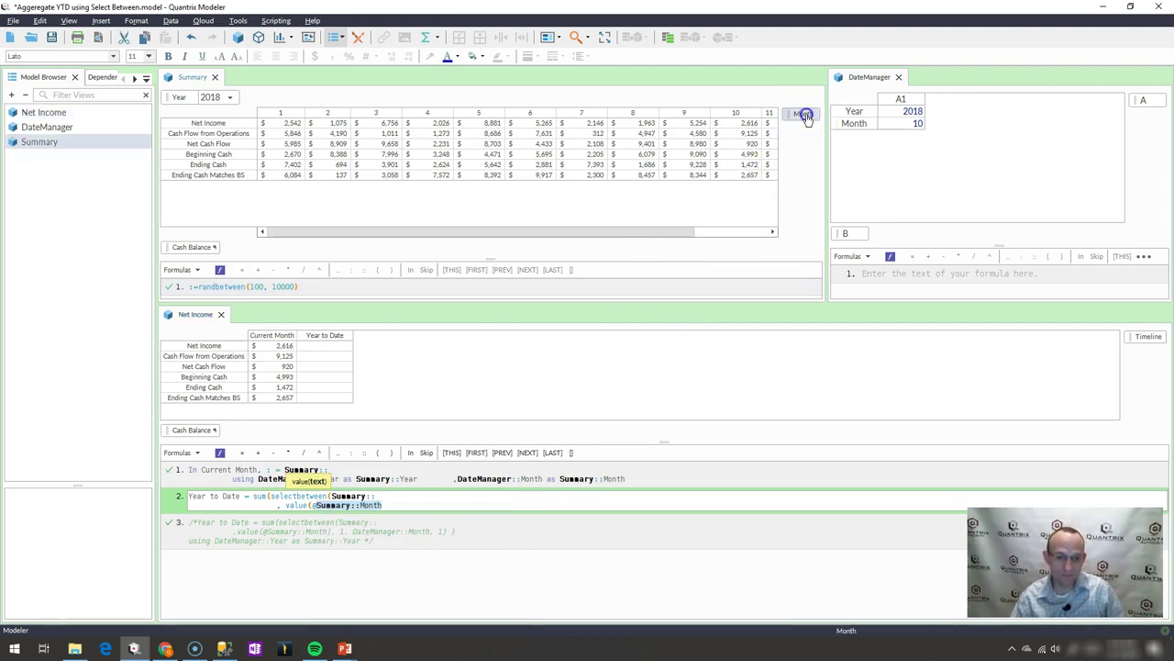
{"action": "type", "text": ")"}
{"action": "key", "text": "shift+Return"}
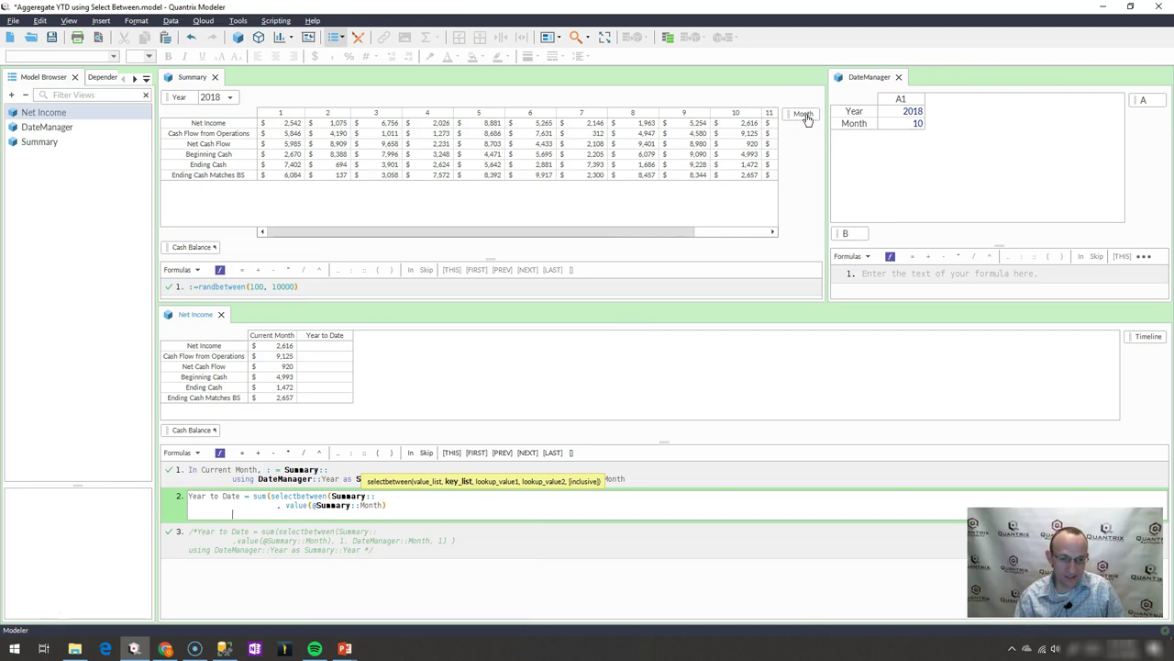
Step: Set the first lookup value to 1 and the second to DateManager::A1:Month, each on its own line
{"action": "type", "text": ","}
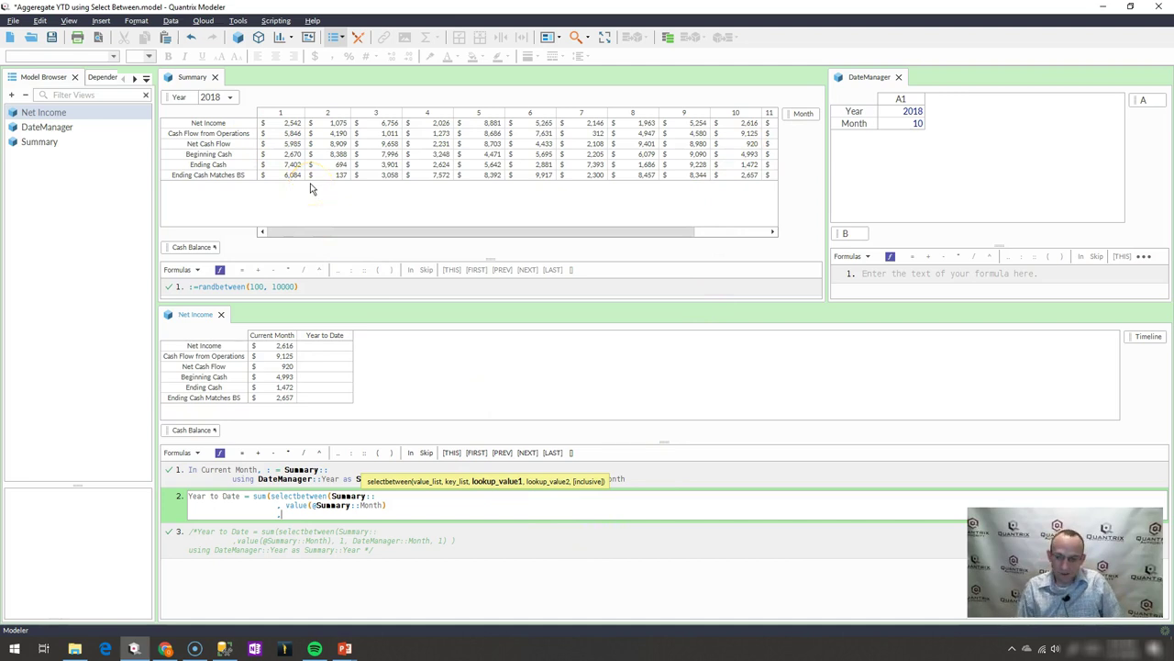
{"action": "type", "text": "1"}
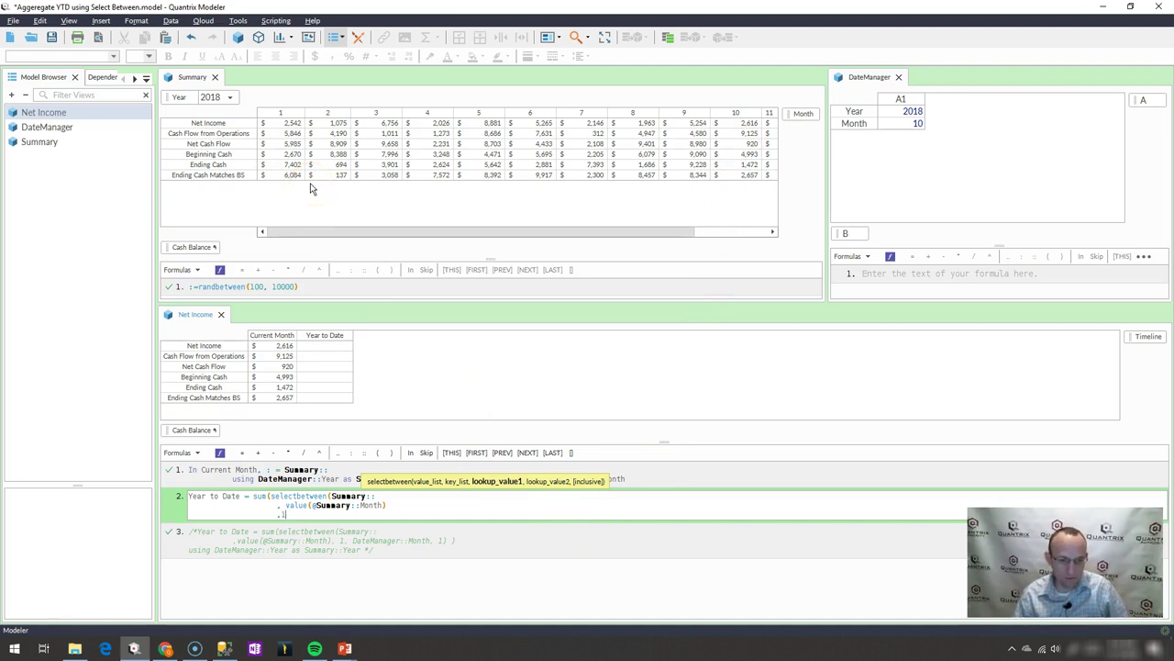
{"action": "key", "text": "Return"}
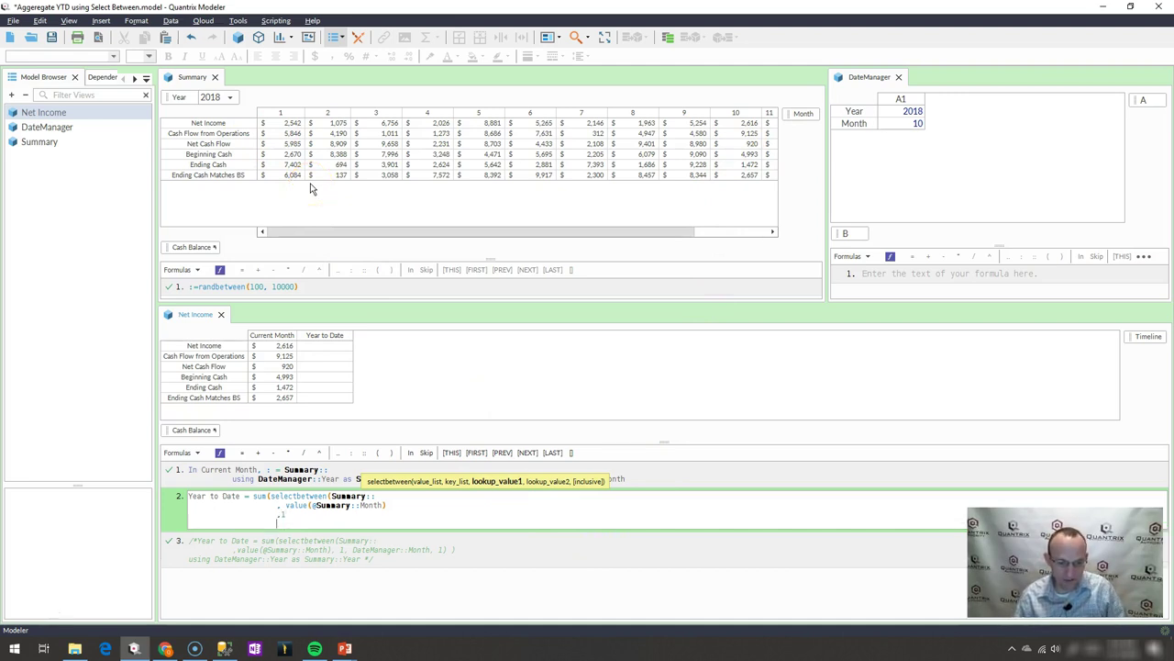
{"action": "type", "text": ","}
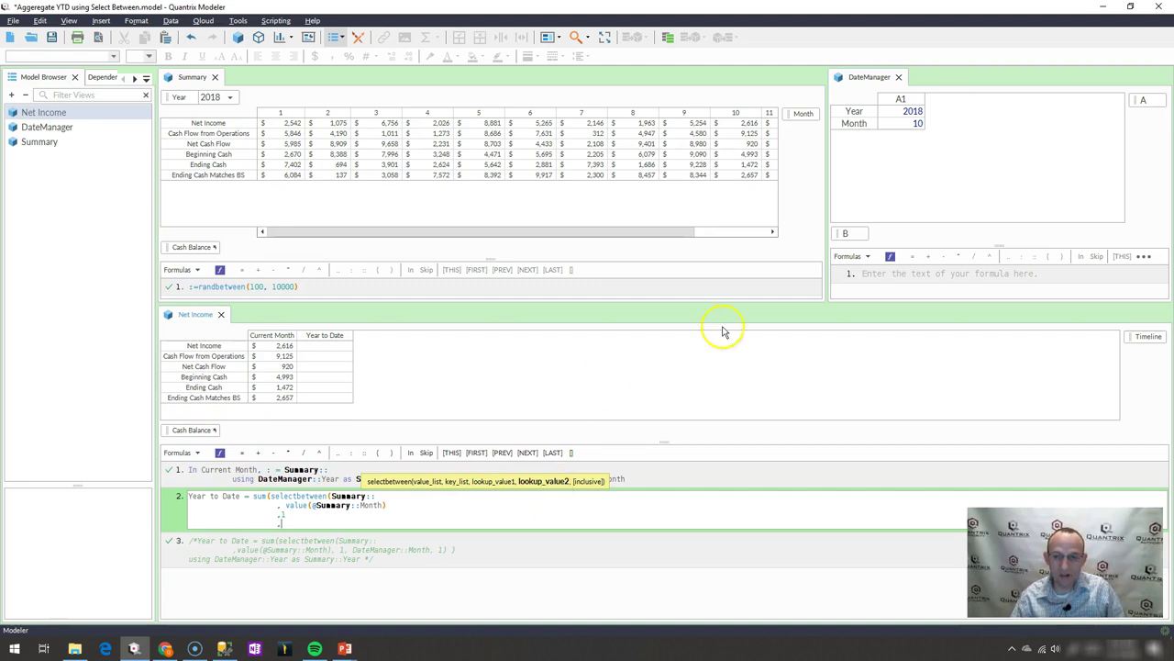
{"action": "left_click", "coordinate": [904, 125]}
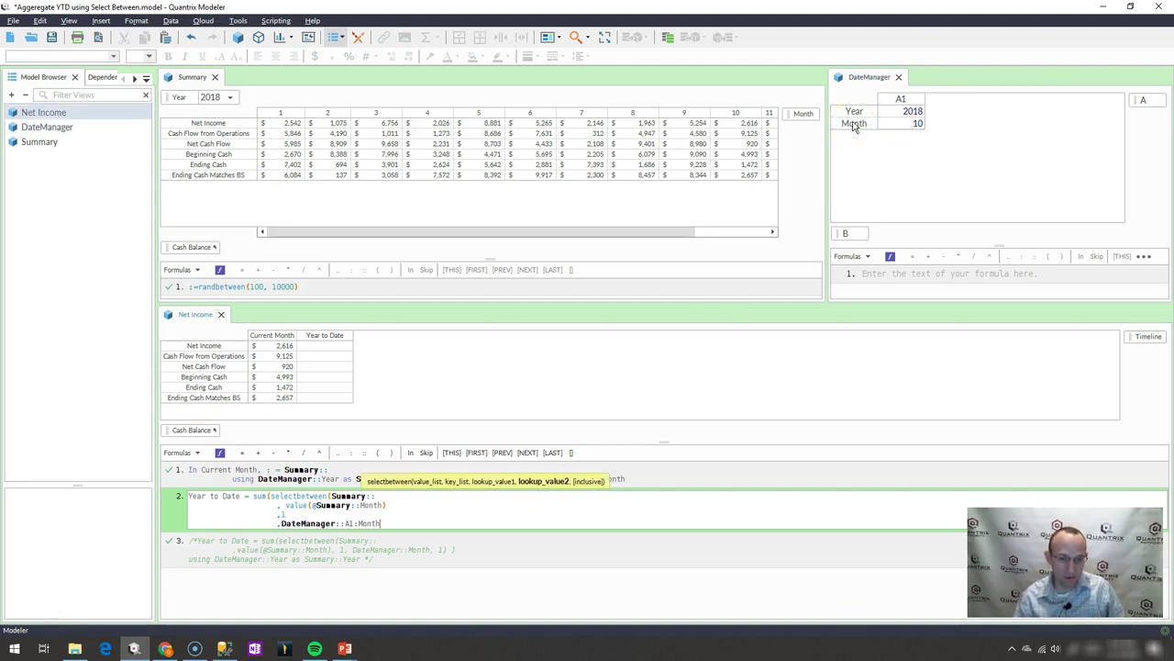
Step: Set the inclusive argument to 1, close the selectbetween and sum parentheses, and commit the Year to Date formula
{"action": "key", "text": "Return"}
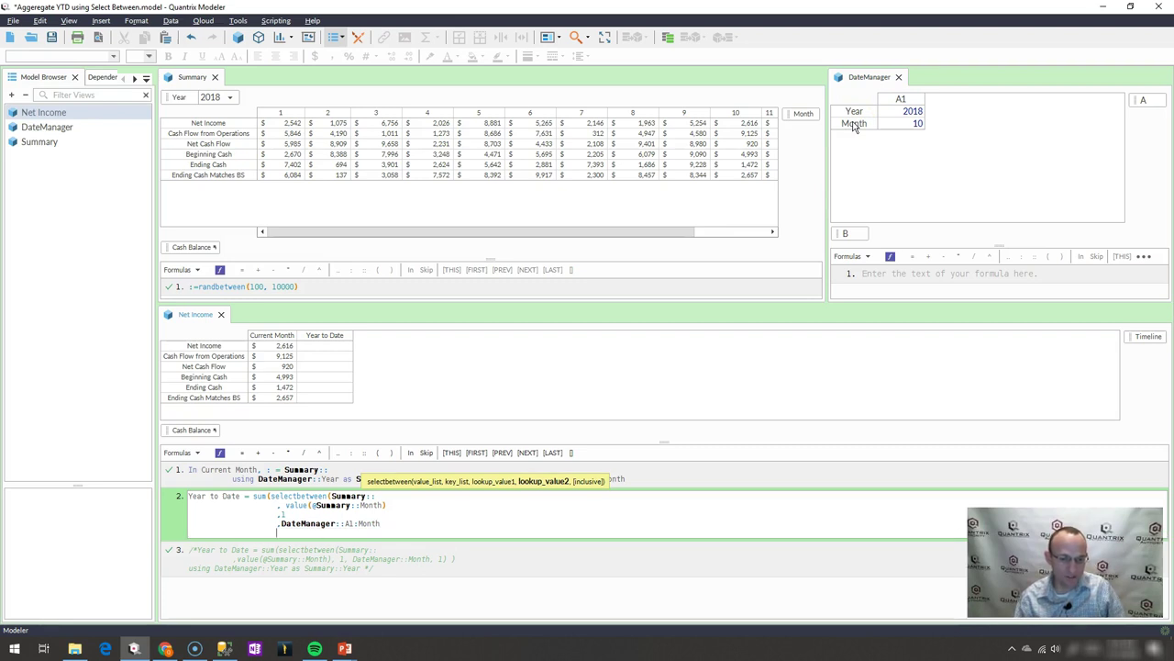
{"action": "type", "text": ", 1"}
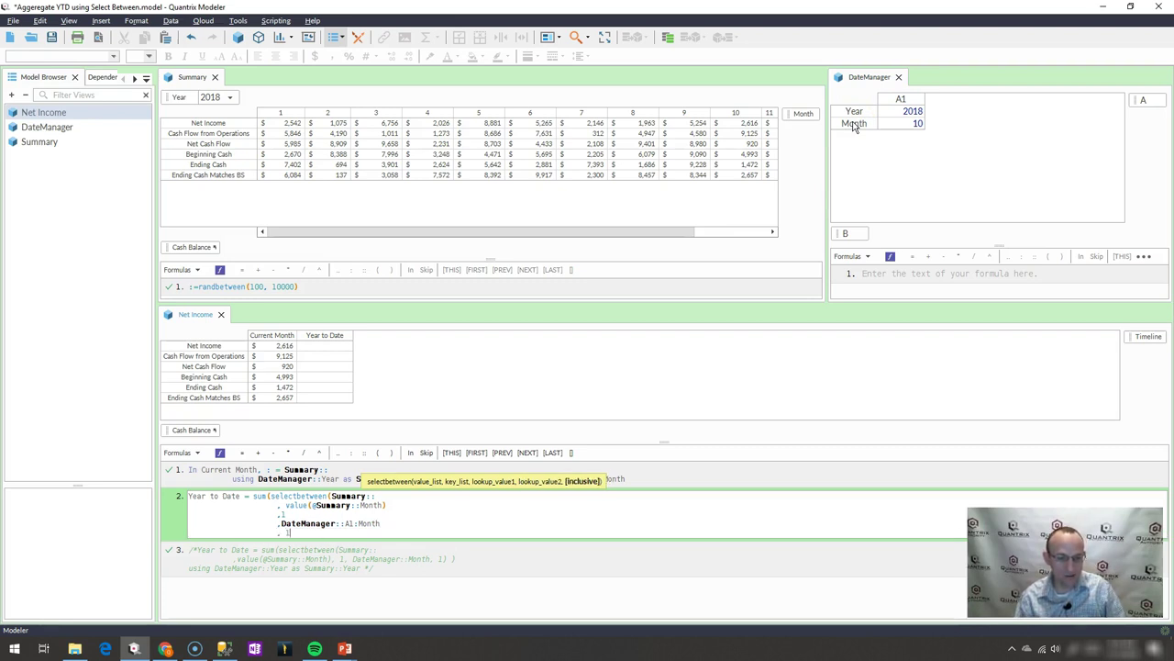
{"action": "type", "text": ")"}
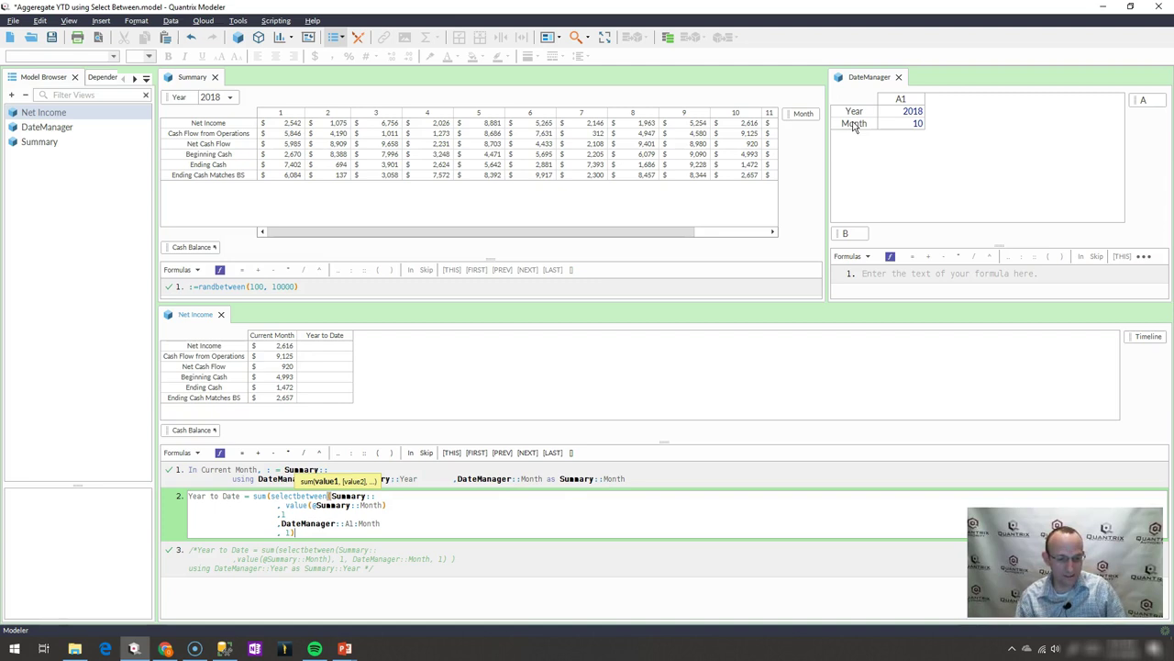
{"action": "key", "text": "Return"}
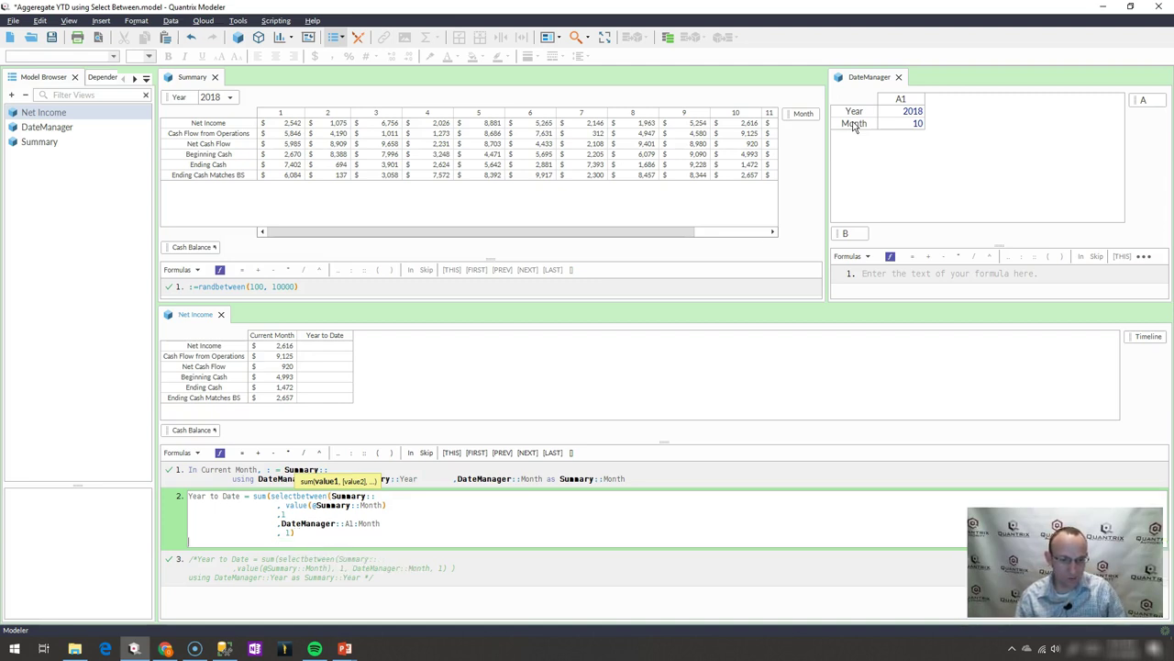
{"action": "type", "text": ")"}
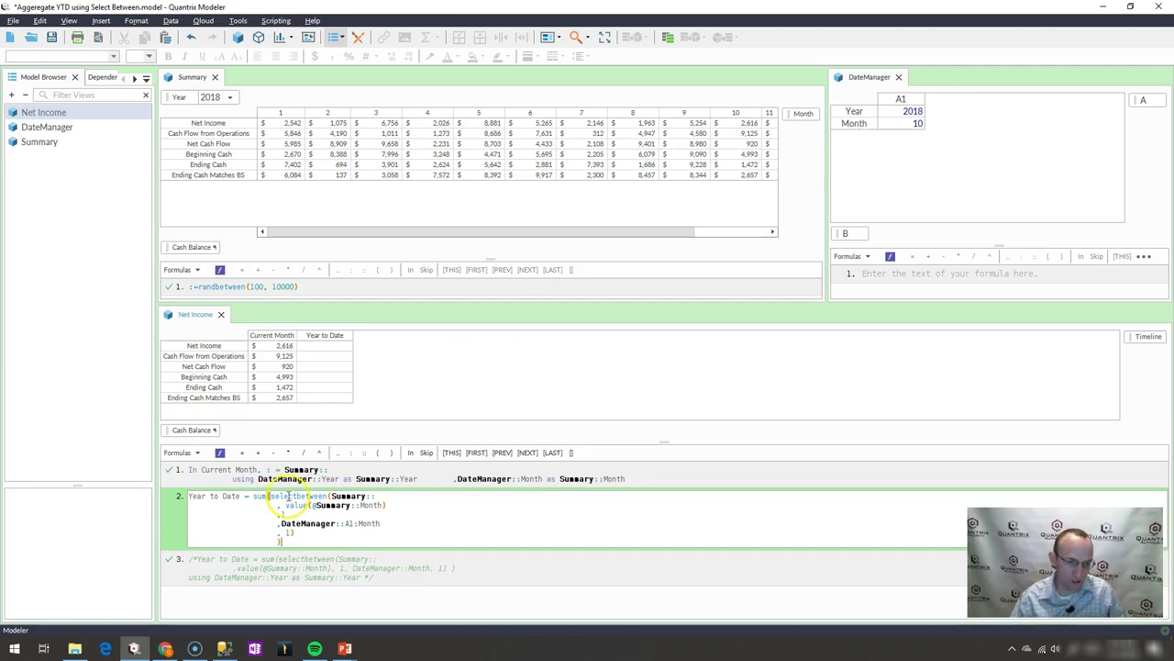
{"action": "key", "text": "Return"}
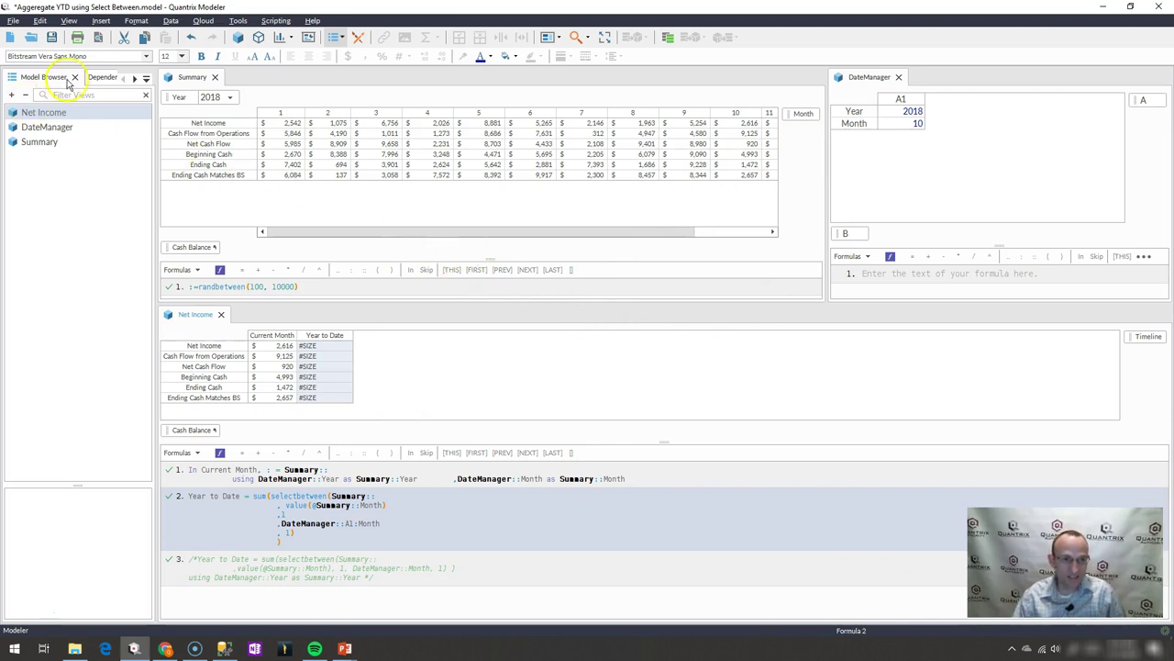
Step: Inspect the dependencies of the Cash Flow from Operations Year to Date cell in a widened Dependency Inspector
{"action": "left_click", "coordinate": [100, 79]}
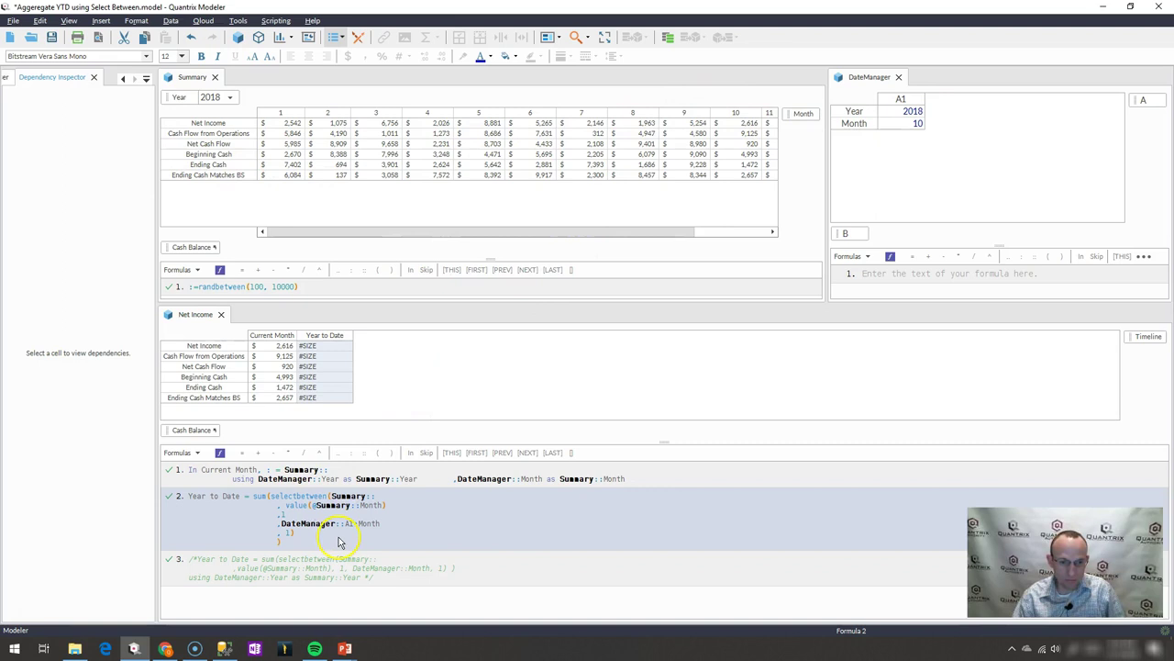
{"action": "left_click", "coordinate": [330, 356]}
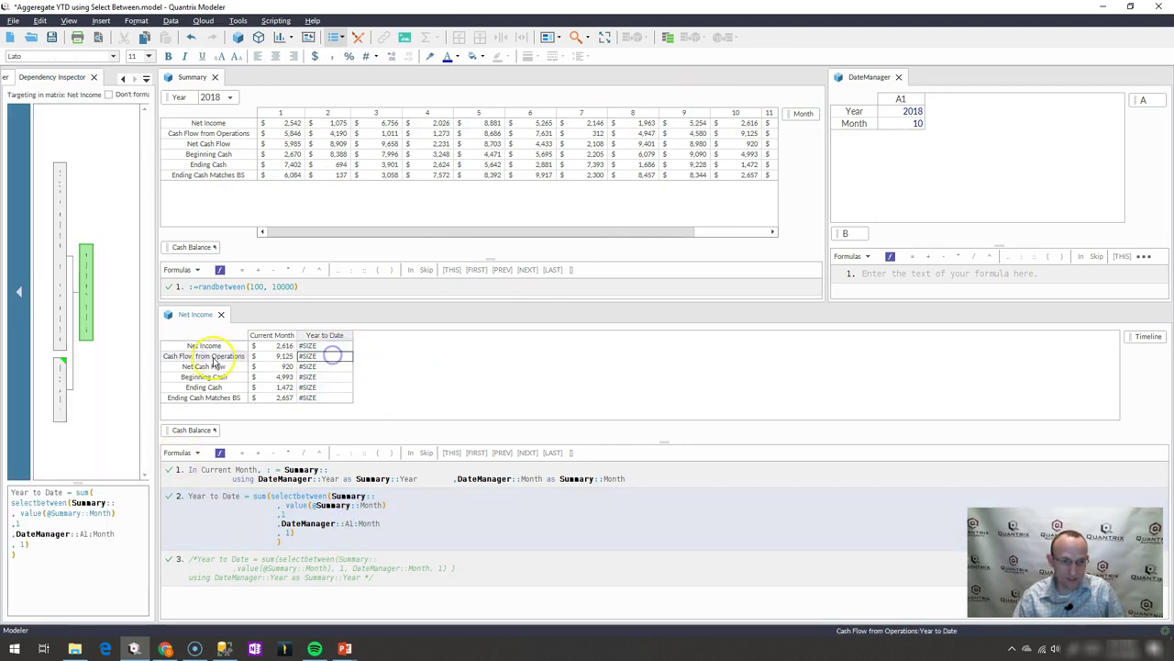
{"action": "left_click_drag", "start_coordinate": [155, 358], "coordinate": [272, 357]}
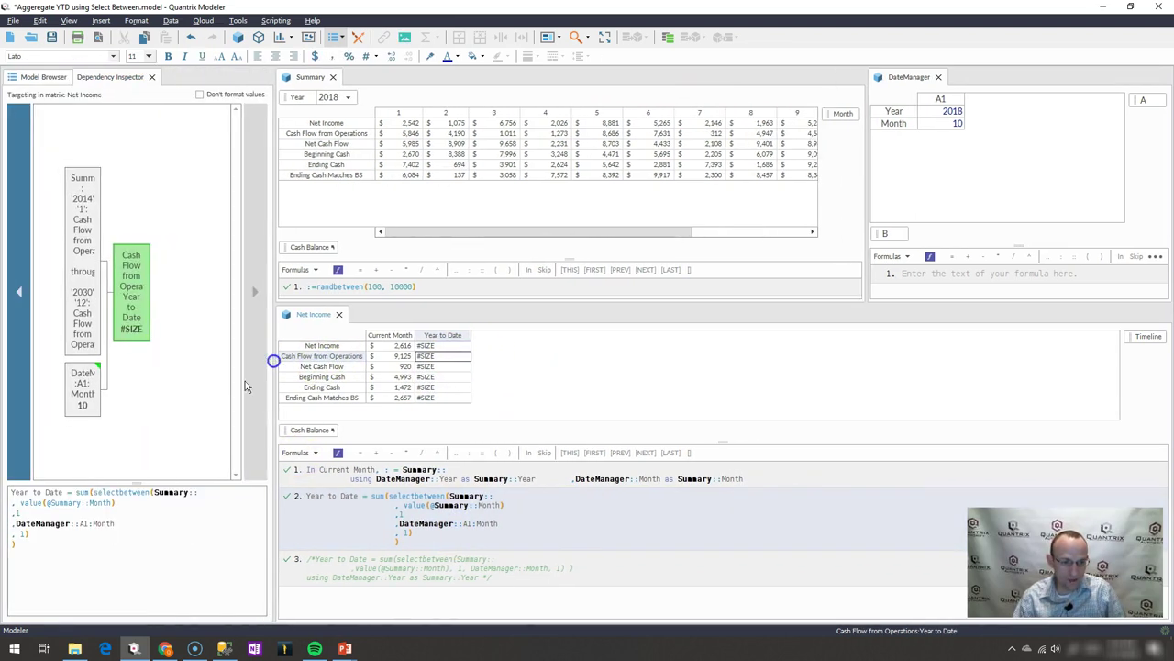
{"action": "mouse_move", "coordinate": [183, 493]}
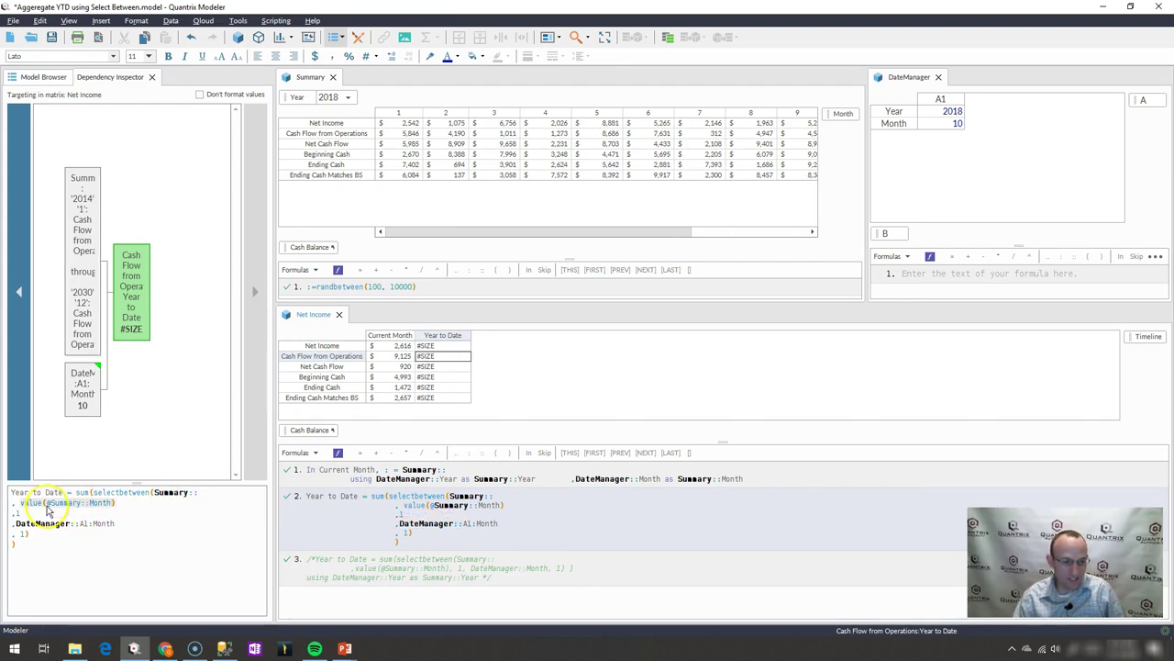
Step: Append a using clause to the Year to Date formula that links DateManager::Year as Summary::Year, and commit it
{"action": "mouse_move", "coordinate": [30, 512]}
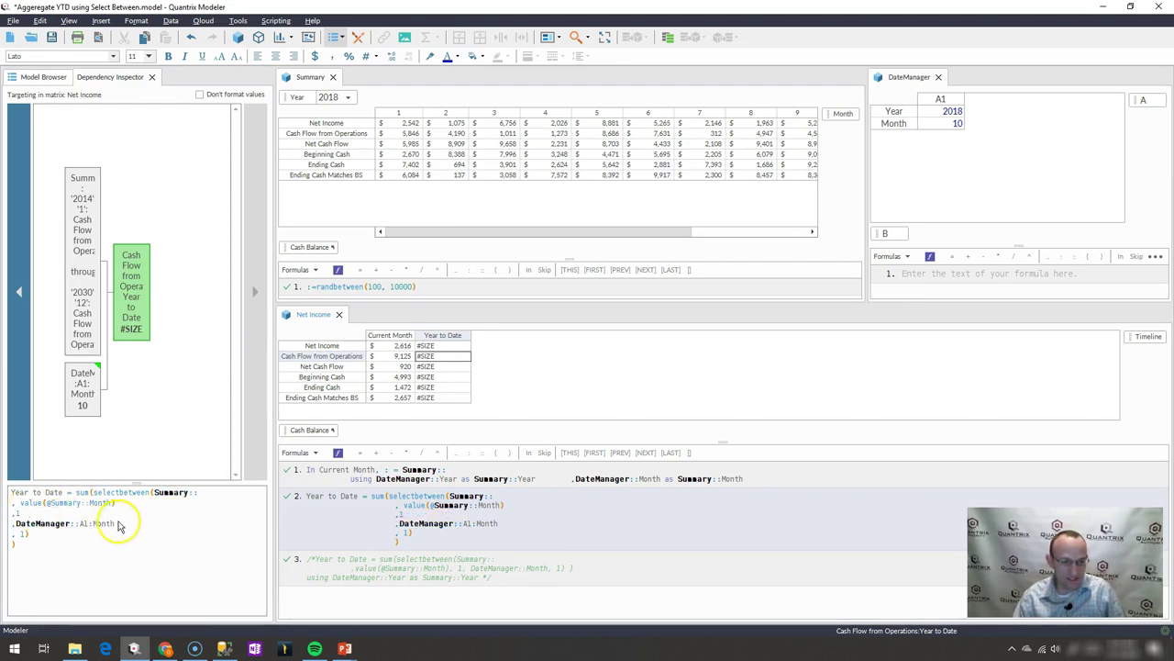
{"action": "left_click", "coordinate": [37, 507]}
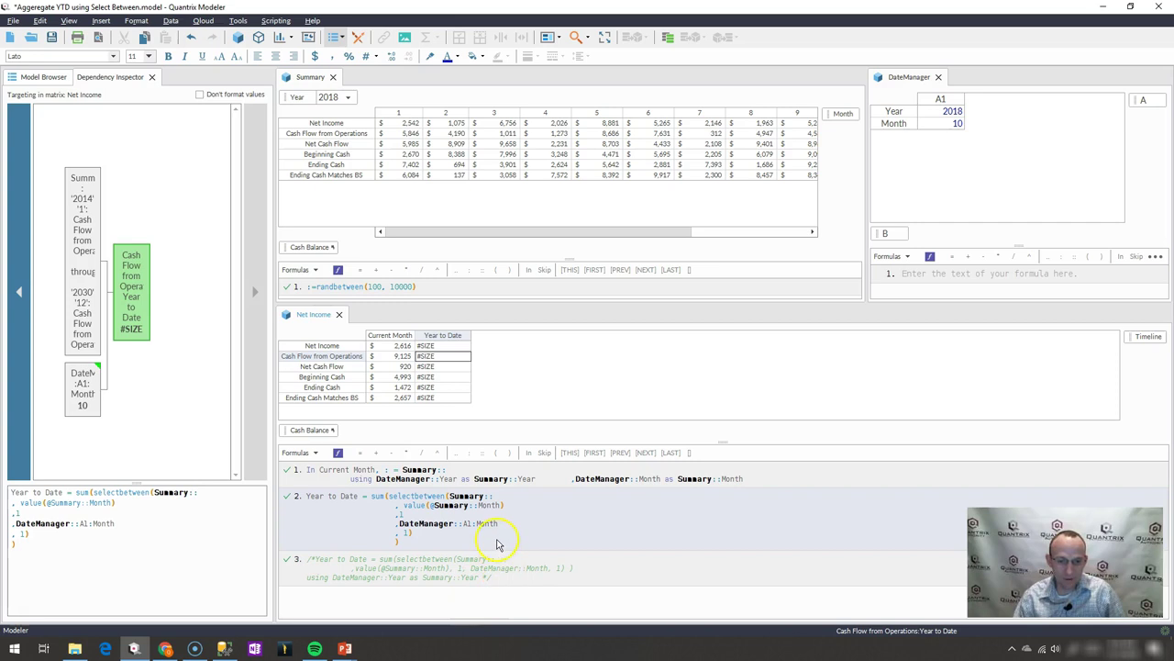
{"action": "left_click", "coordinate": [497, 539]}
{"action": "key", "text": "Return"}
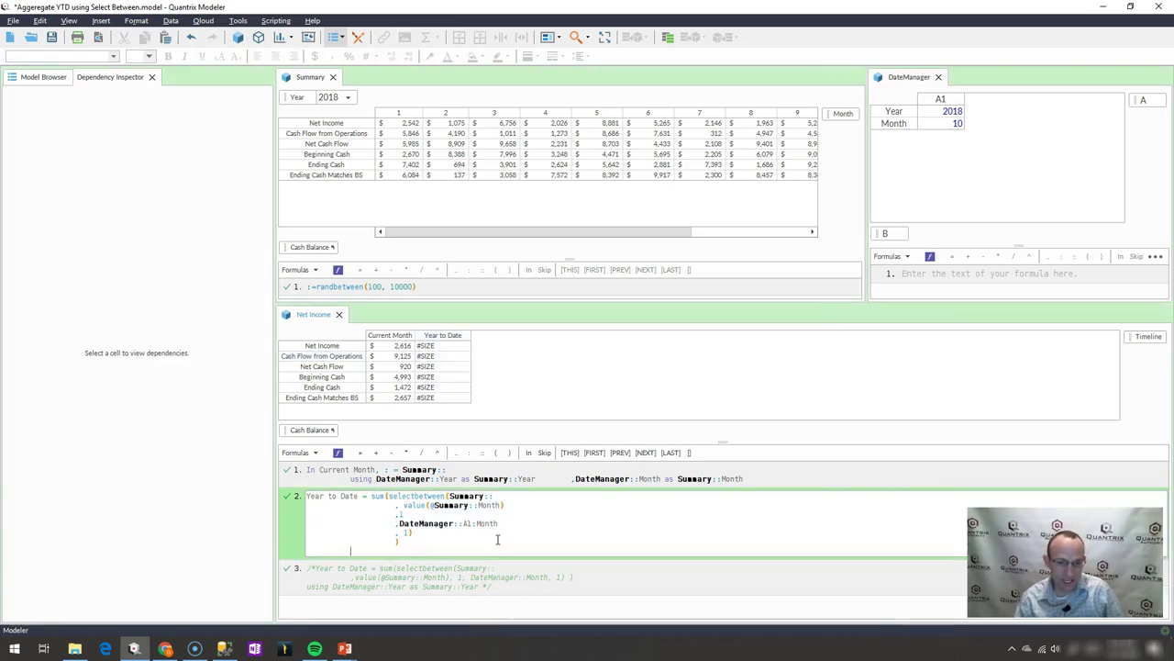
{"action": "type", "text": "using"}
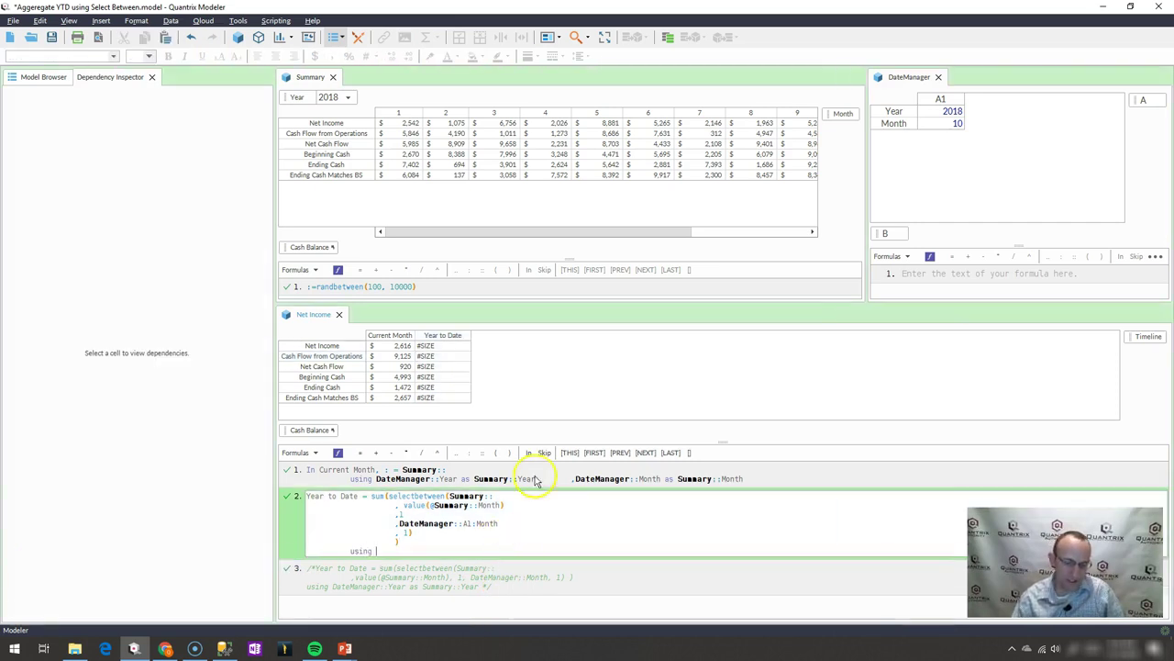
{"action": "left_click", "coordinate": [897, 111]}
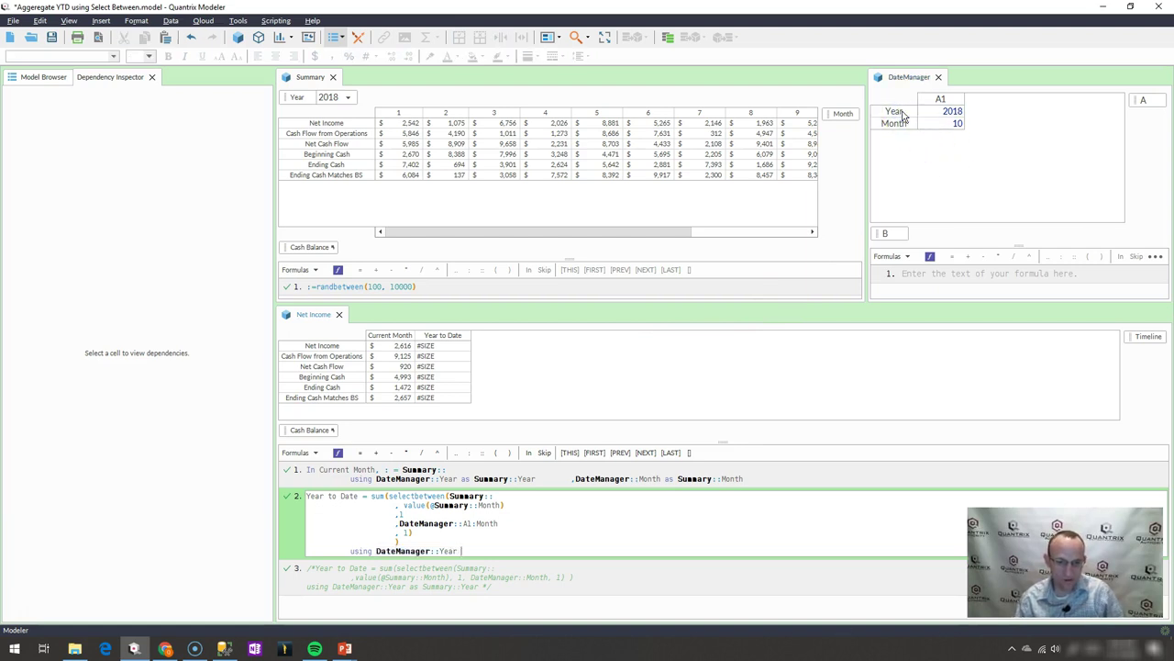
{"action": "type", "text": "as"}
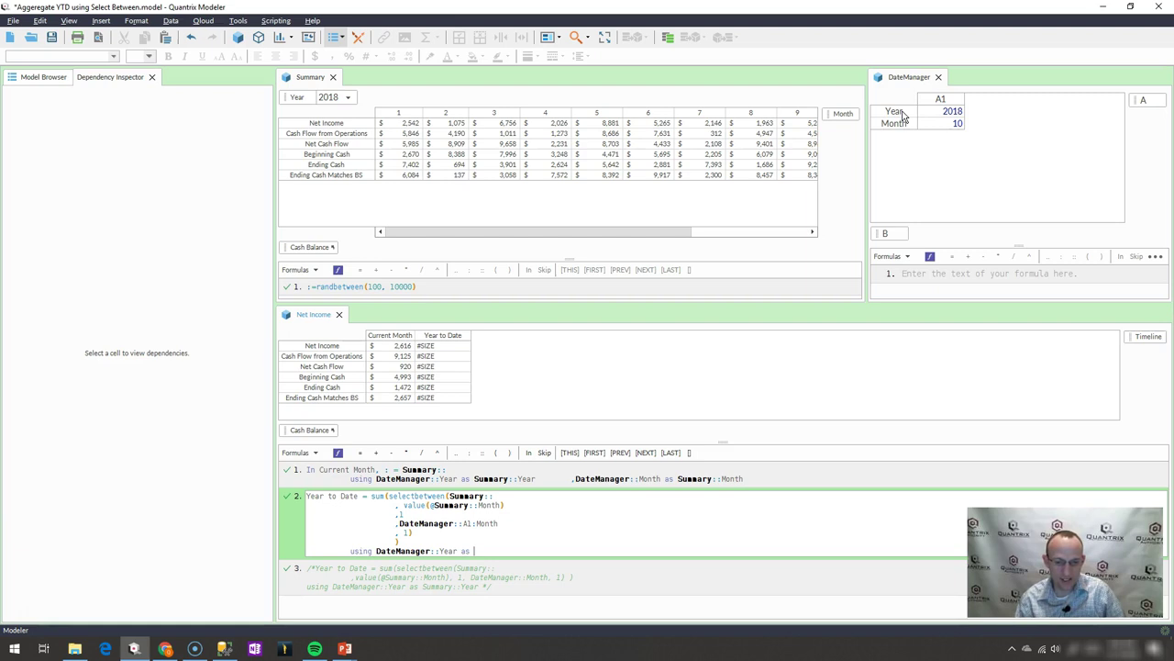
{"action": "left_click", "coordinate": [297, 97]}
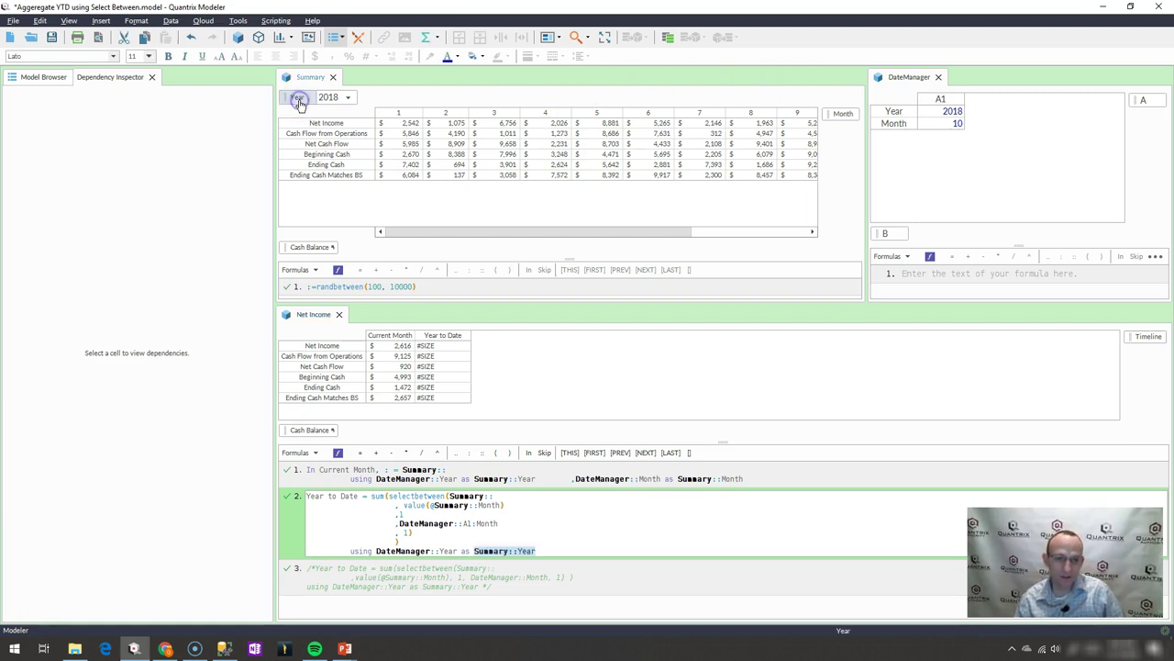
{"action": "key", "text": "Return"}
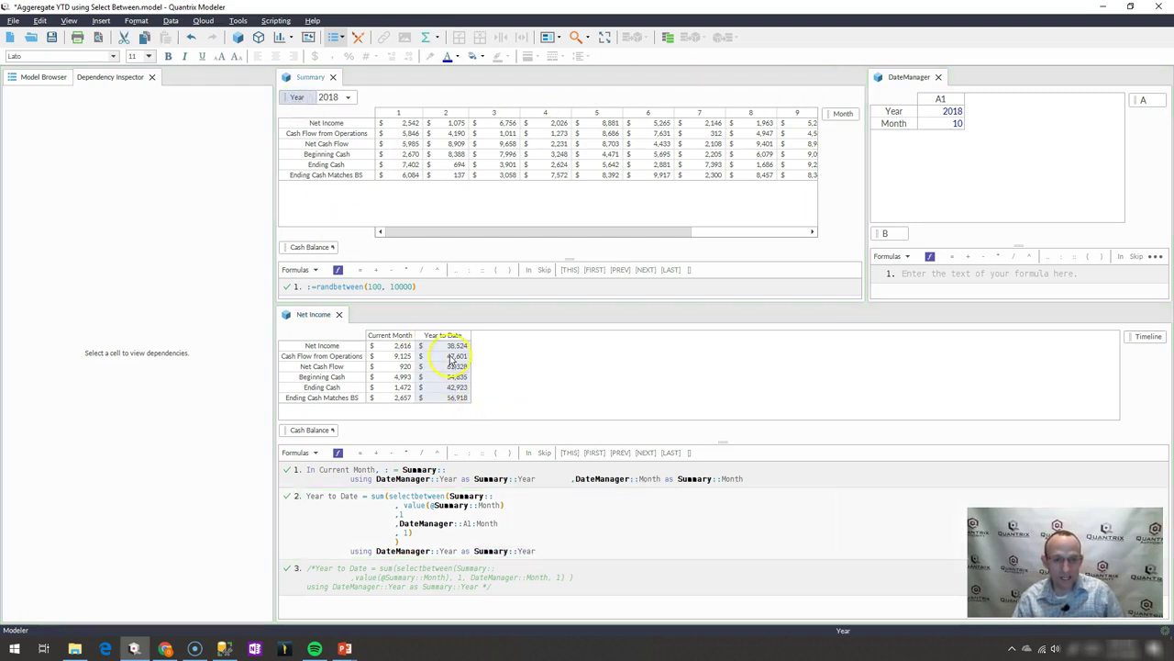
Step: Compare the sum of the Year to Date column with Summary months 1 to 10, for all rows and for Net Income alone
{"action": "left_click_drag", "start_coordinate": [451, 361], "coordinate": [448, 410]}
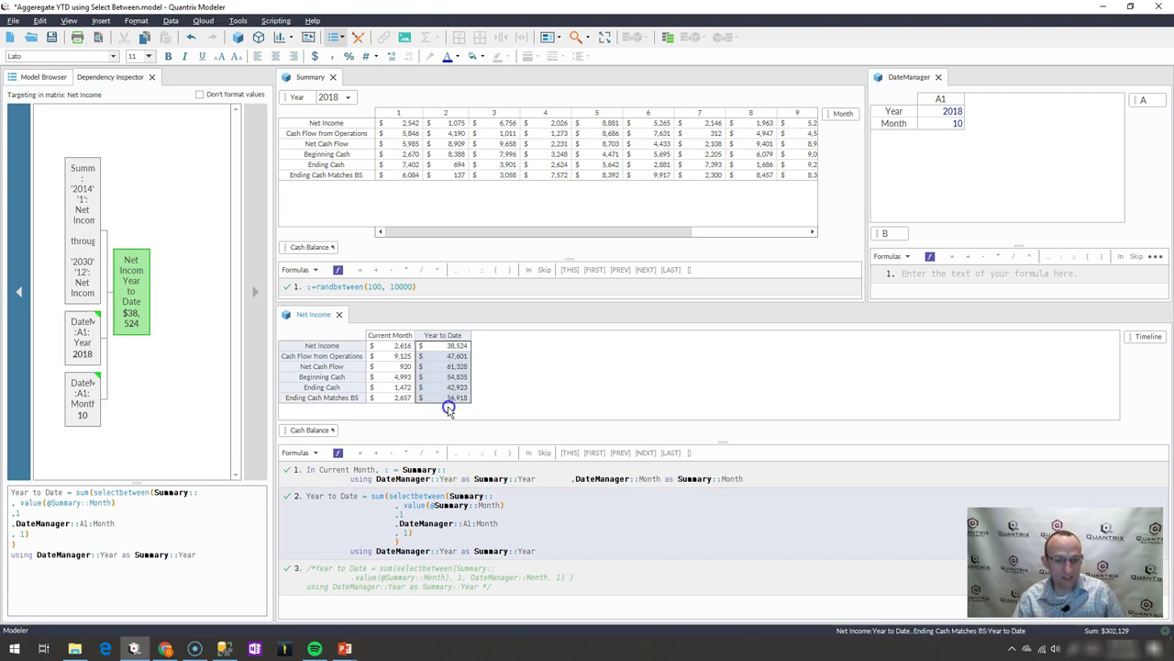
{"action": "mouse_move", "coordinate": [165, 495]}
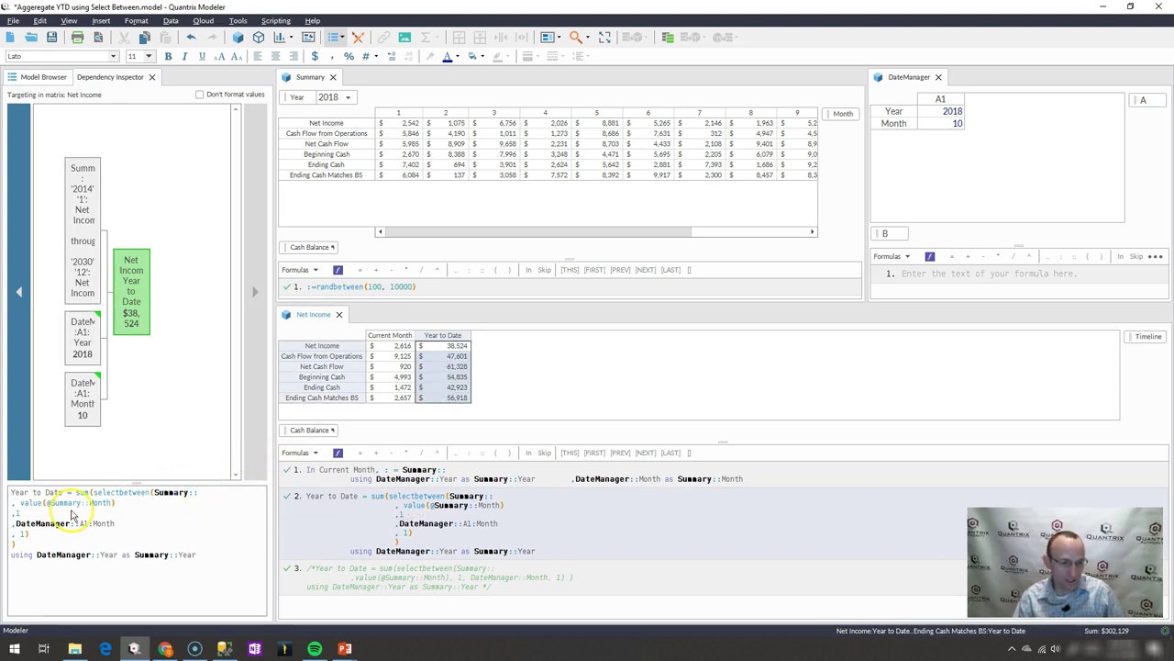
{"action": "mouse_move", "coordinate": [27, 504]}
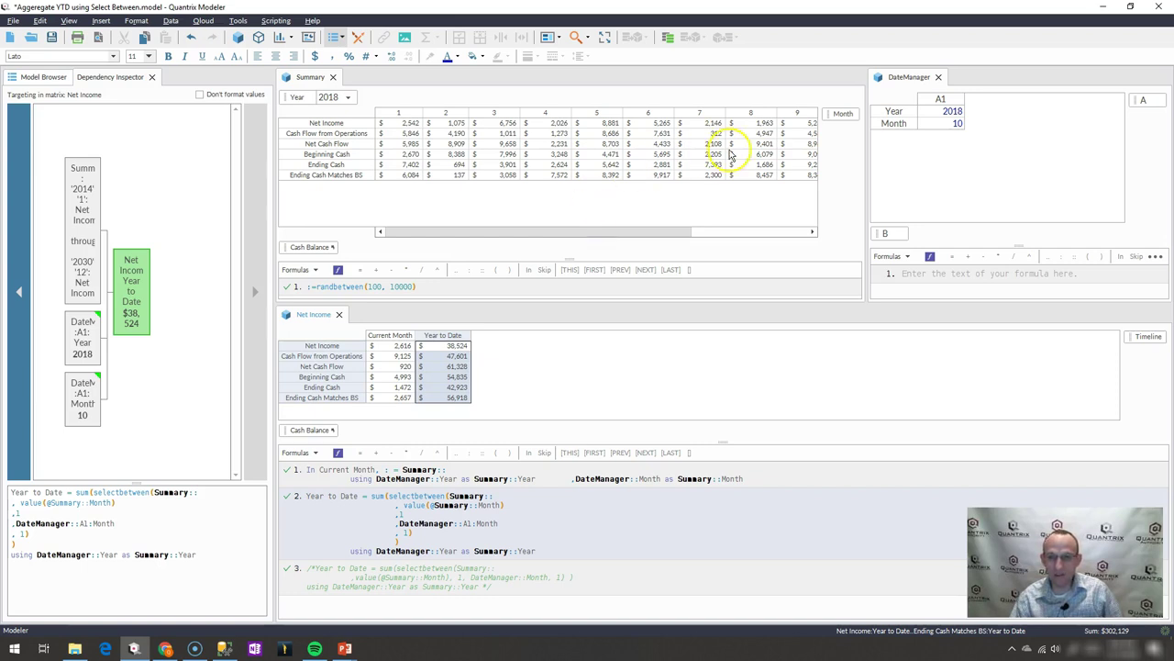
{"action": "left_click_drag", "start_coordinate": [407, 122], "coordinate": [745, 188]}
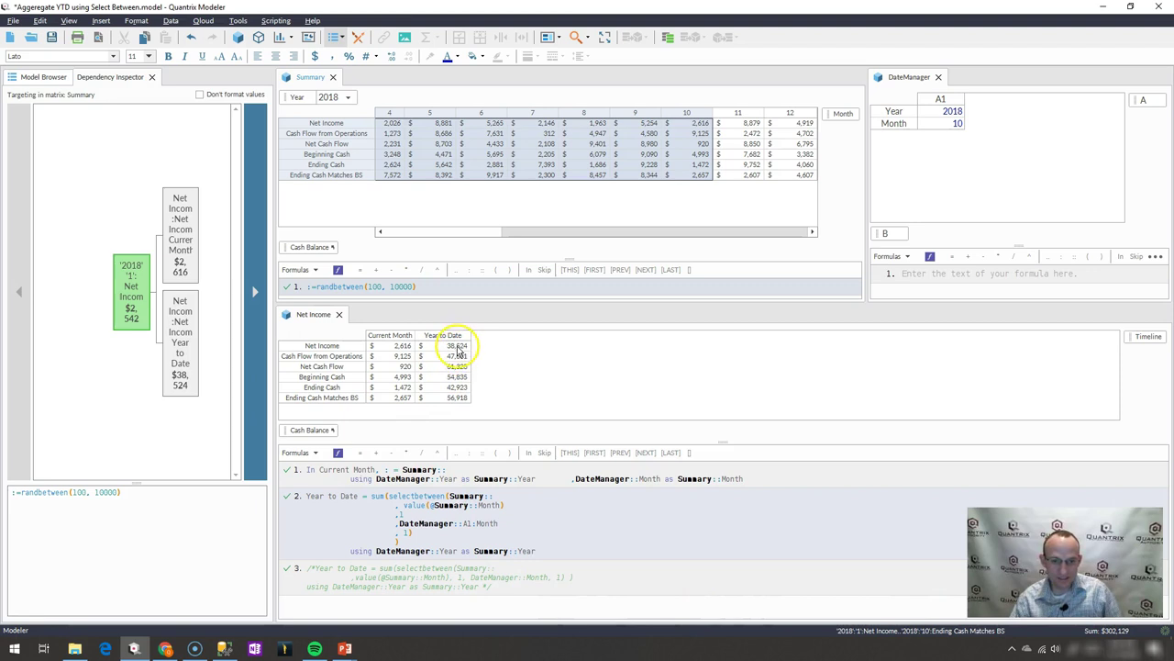
{"action": "left_click_drag", "start_coordinate": [454, 345], "coordinate": [456, 406]}
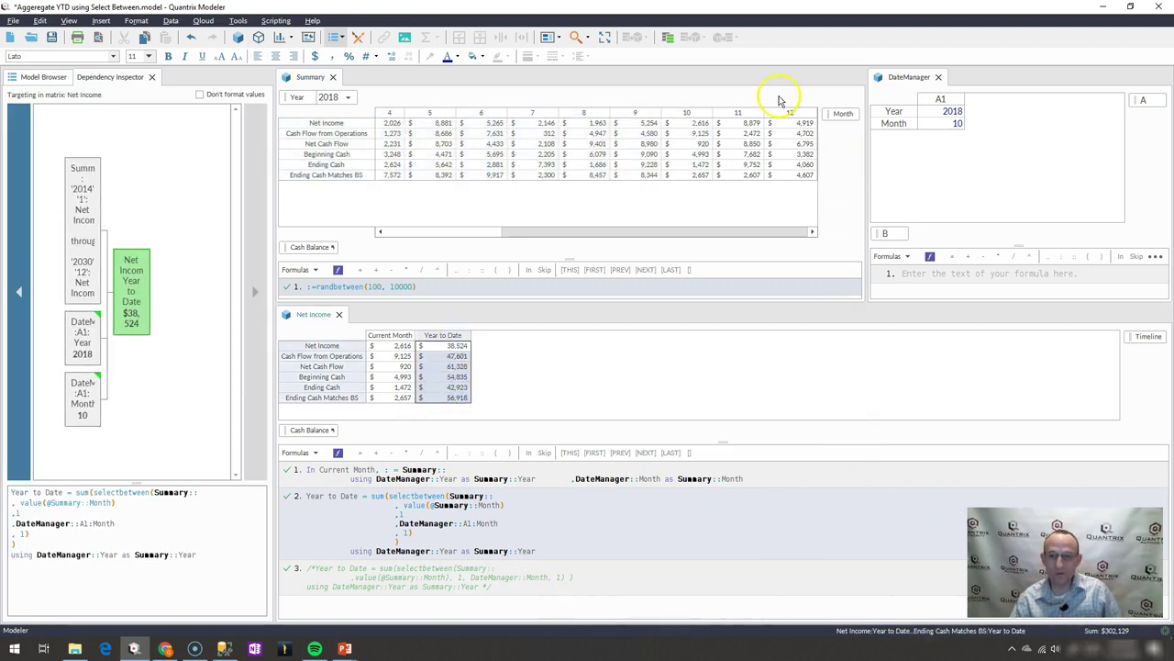
{"action": "left_click_drag", "start_coordinate": [679, 123], "coordinate": [378, 119]}
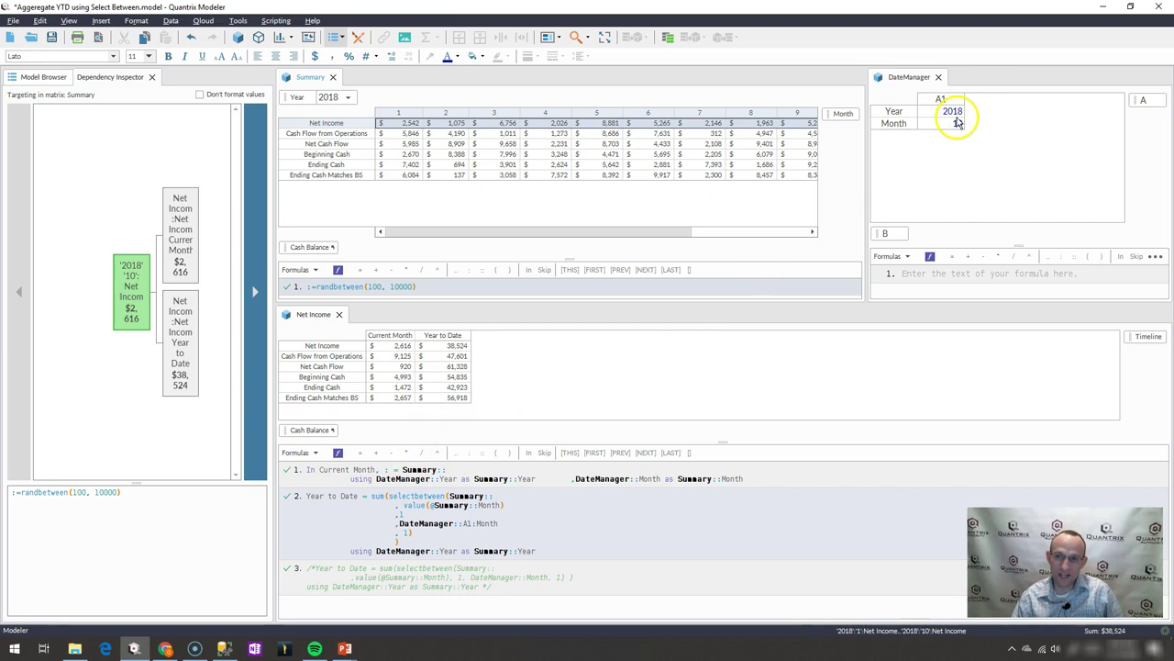
Step: Test the Year to Date formula by setting the DateManager Month to 8 and to 2
{"action": "left_click", "coordinate": [954, 125]}
{"action": "type", "text": "8"}
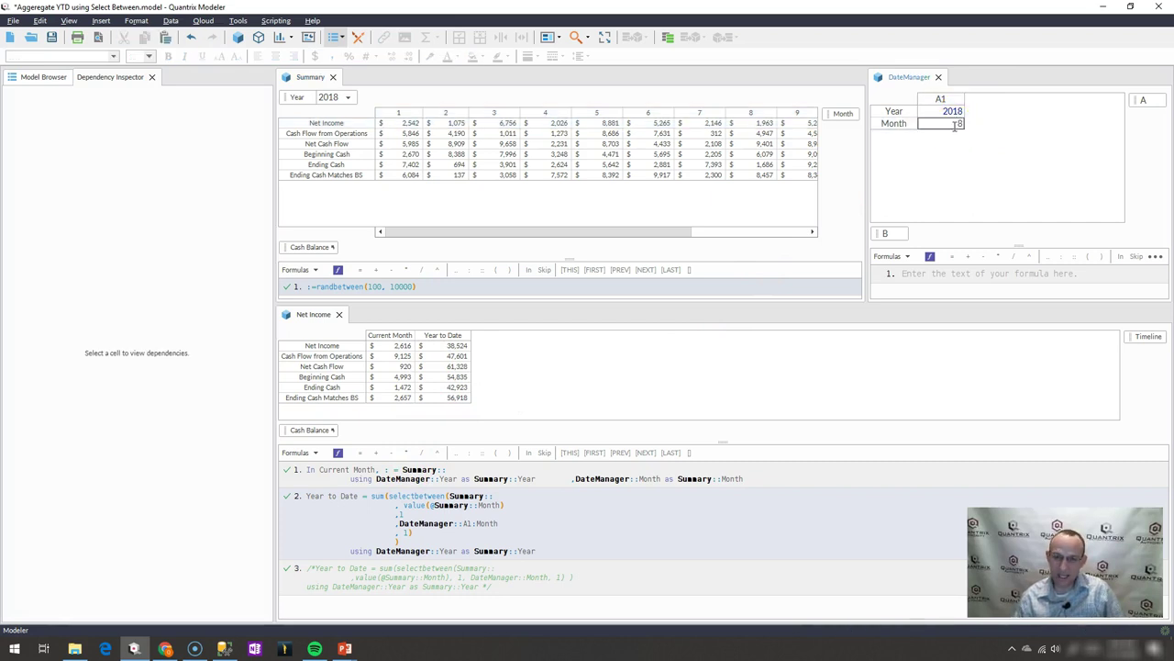
{"action": "key", "text": "Return"}
{"action": "type", "text": "2"}
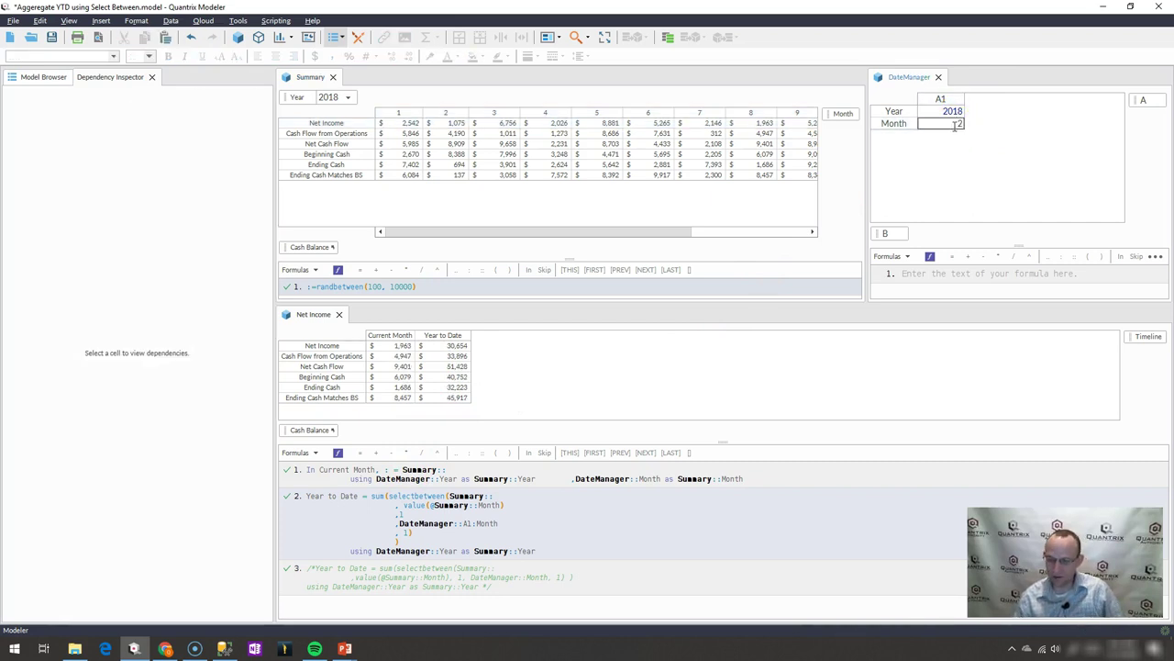
{"action": "key", "text": "Return"}
Step: Set the DateManager Month to 1
{"action": "key", "text": "Up"}
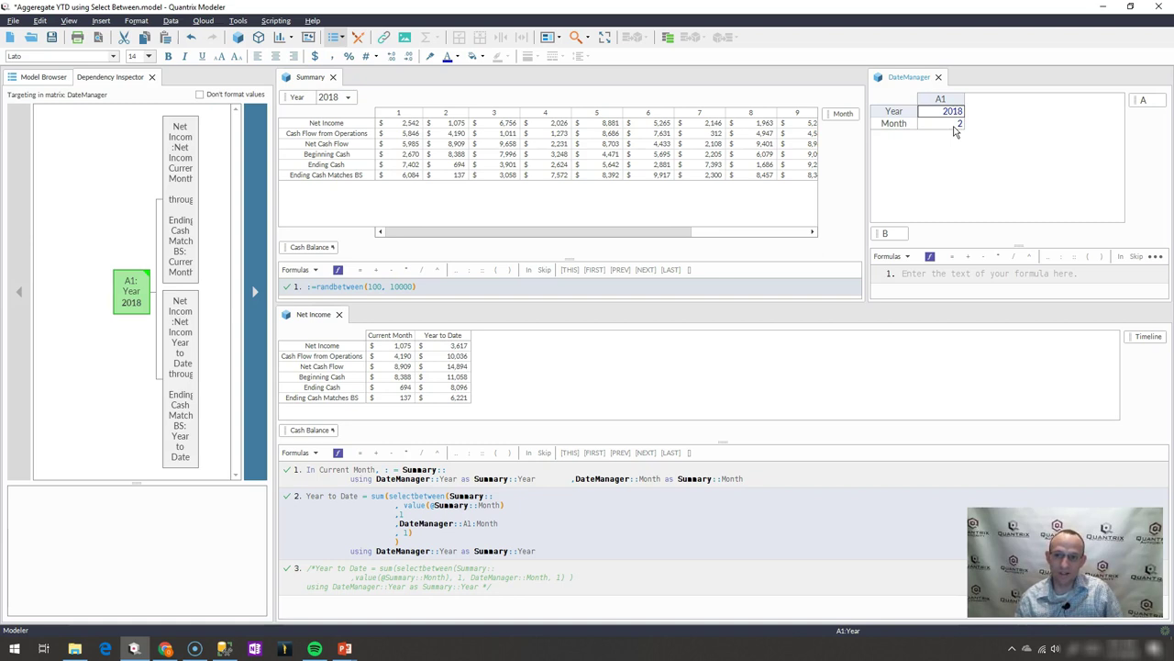
{"action": "key", "text": "Down"}
{"action": "type", "text": "1"}
{"action": "key", "text": "Return"}
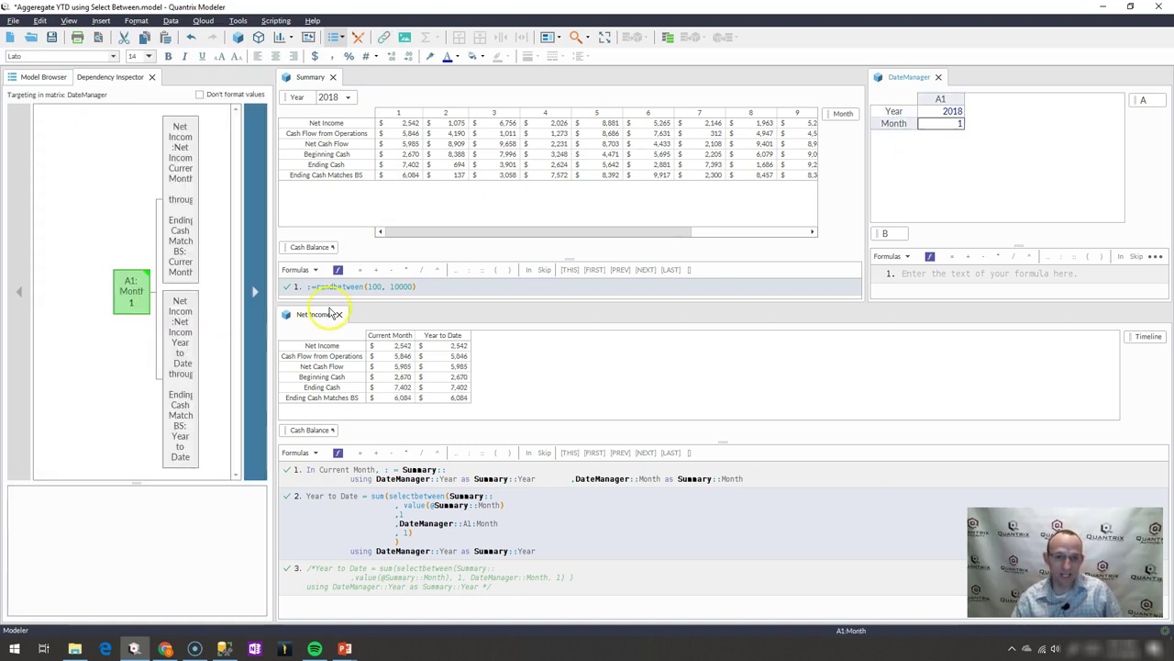
Step: Select the whole Year to Date column in the Net Income matrix to review its values against Current Month
{"action": "left_click", "coordinate": [448, 356]}
{"action": "left_click", "coordinate": [442, 338]}
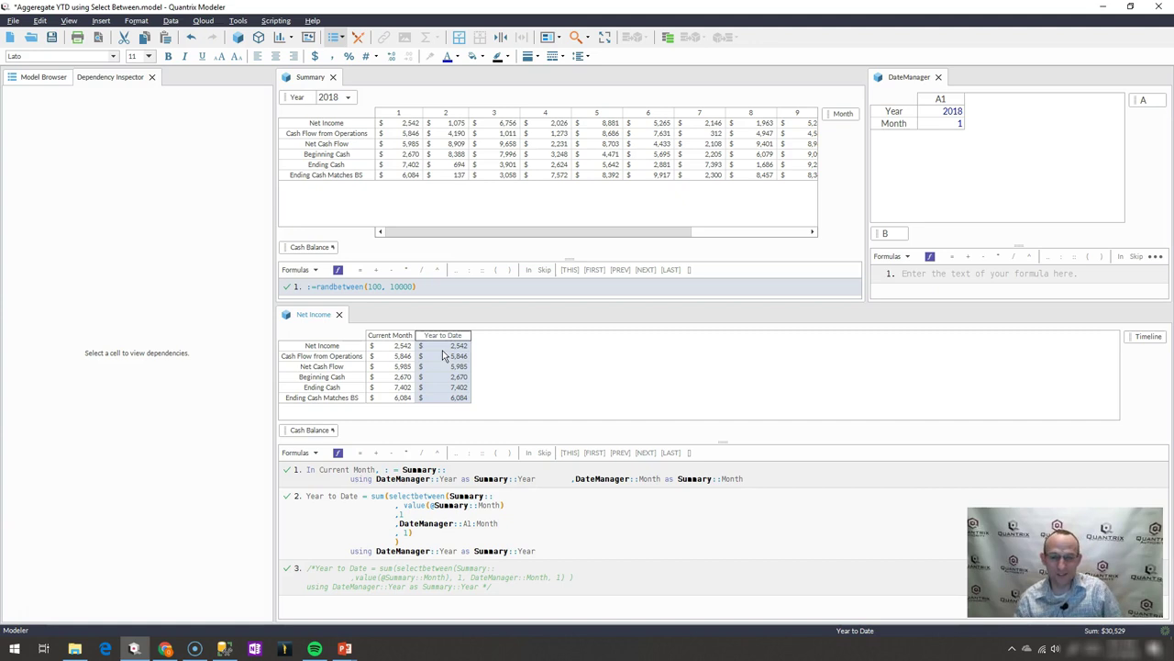
{"action": "key", "text": "alt"}
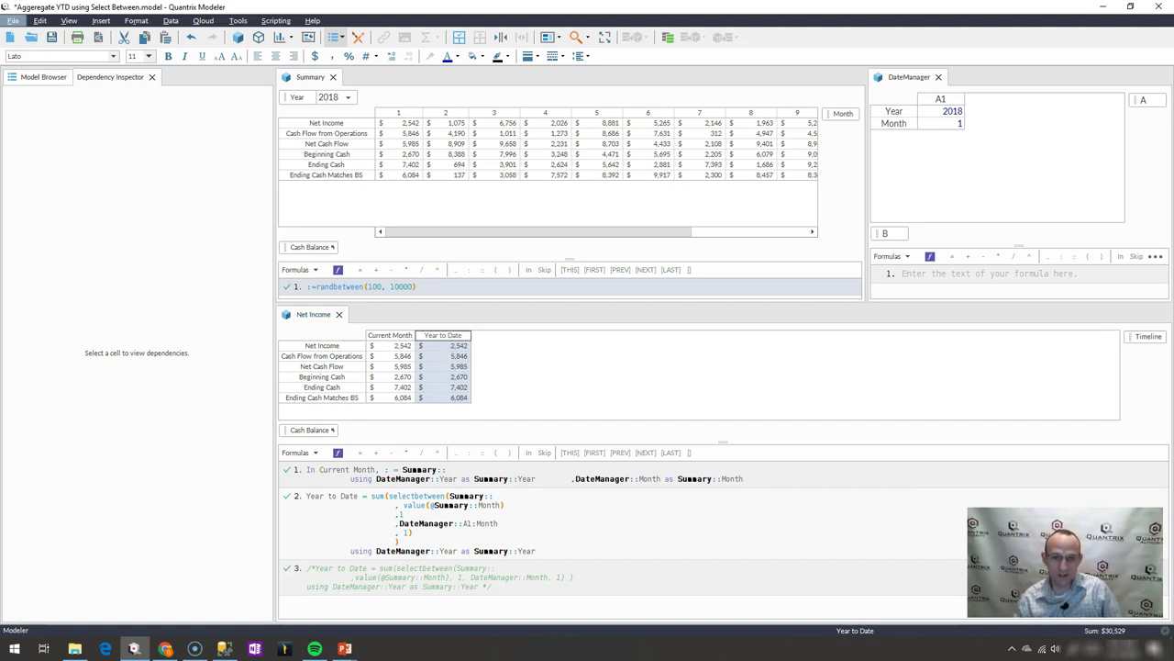